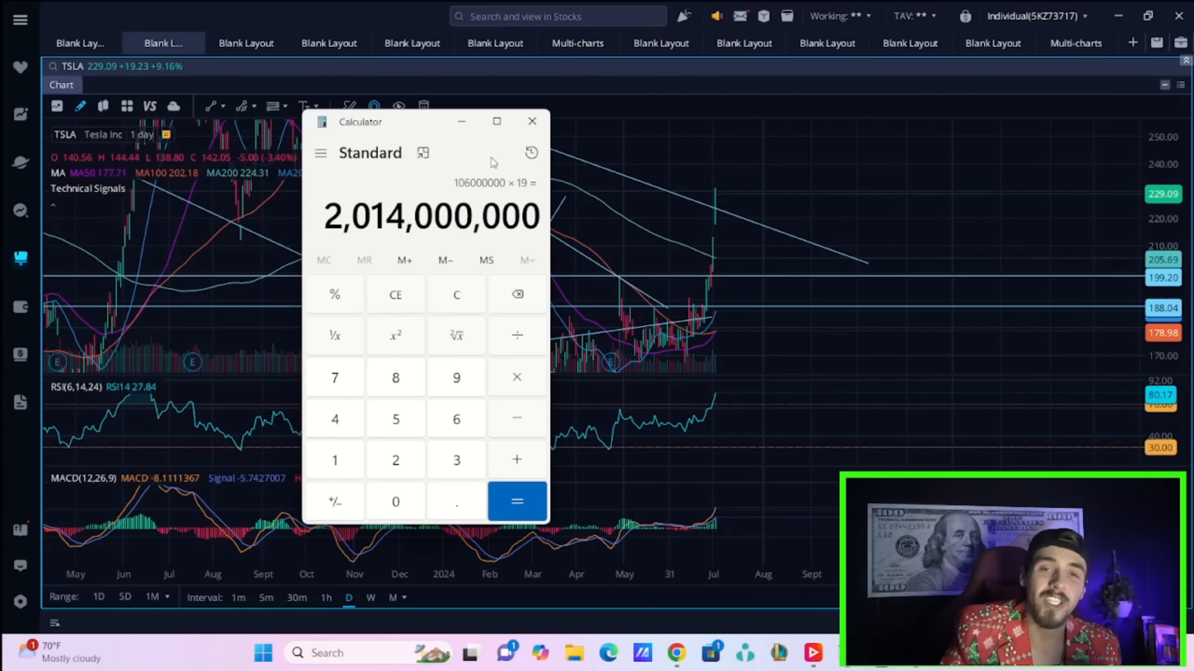
- Move the Calculator window aside to uncover more of the TSLA daily chart
left_click_drag(438, 123, 324, 127)
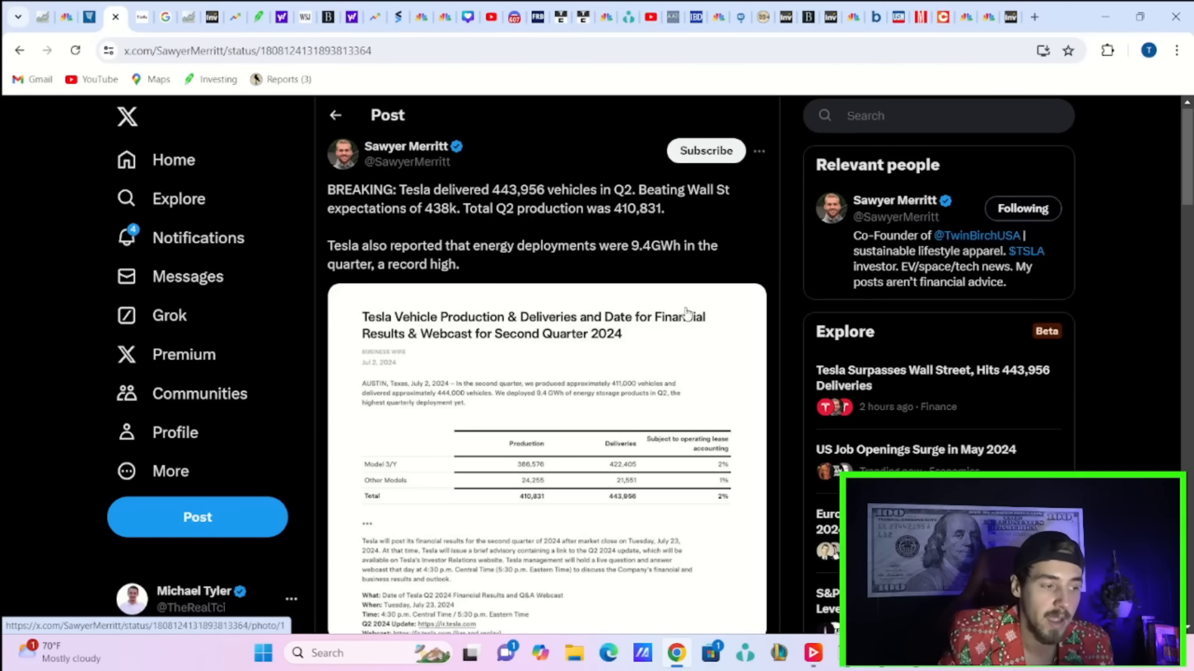
- View the Tesla Energy storage growth post, then move on to the 6 million deliveries post
key("alt+Left")
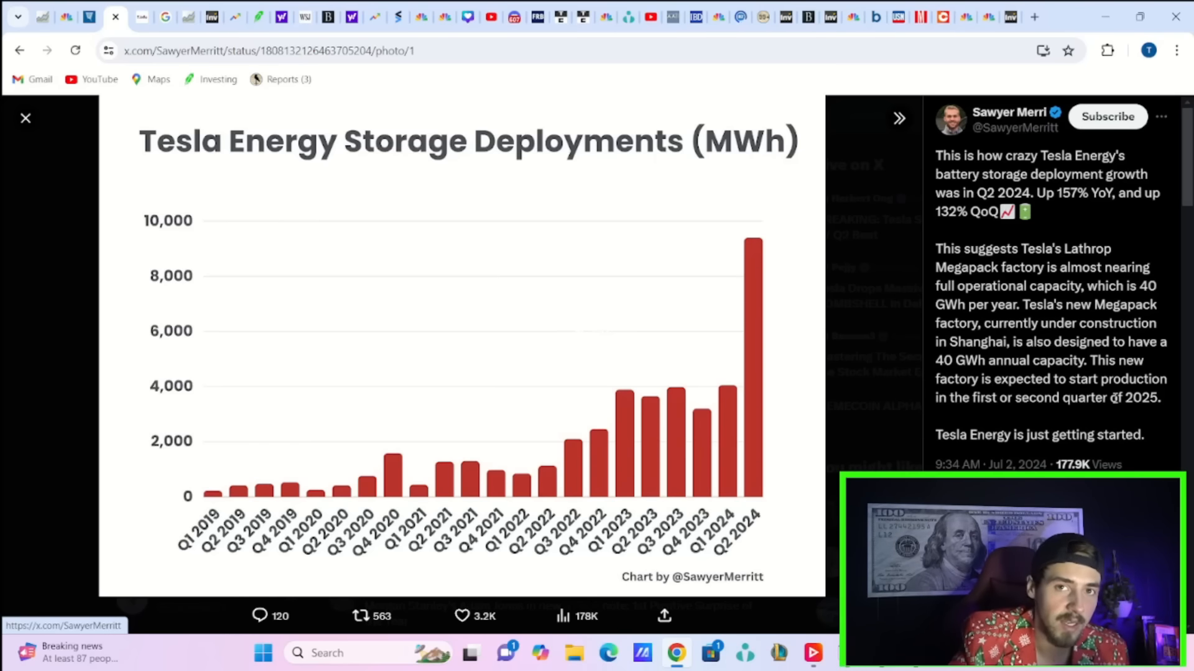
key("Escape")
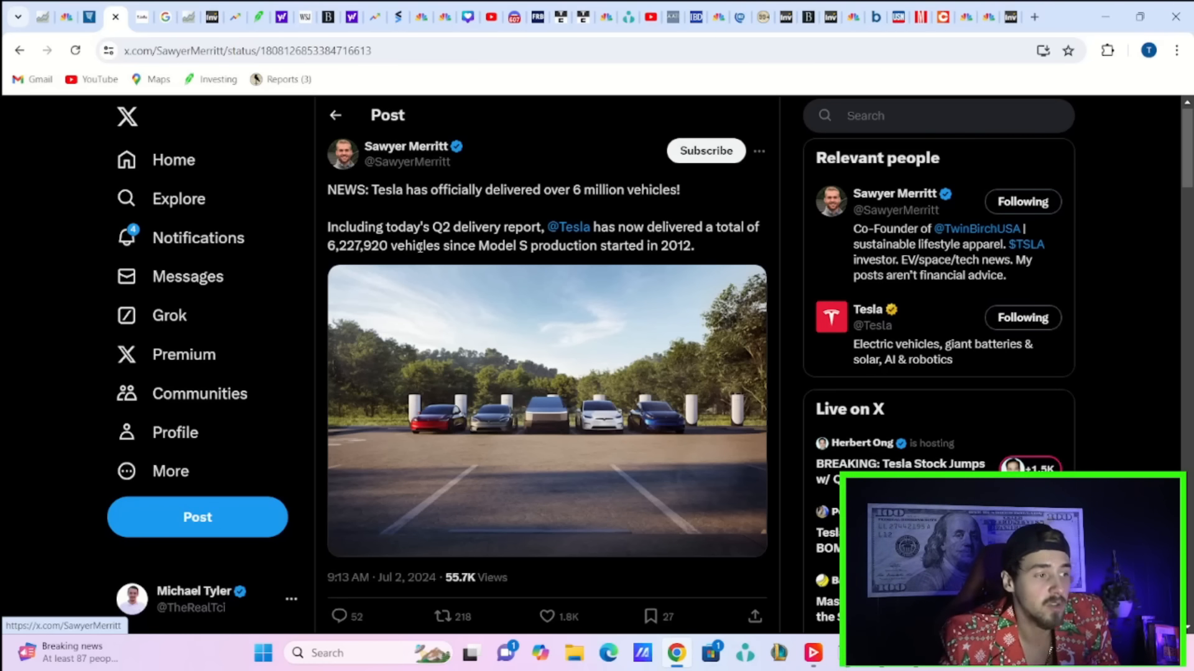
- View the Tesla-vs-BYD pure EV sales post and highlight the Tesla and BYD figures
left_click(336, 115)
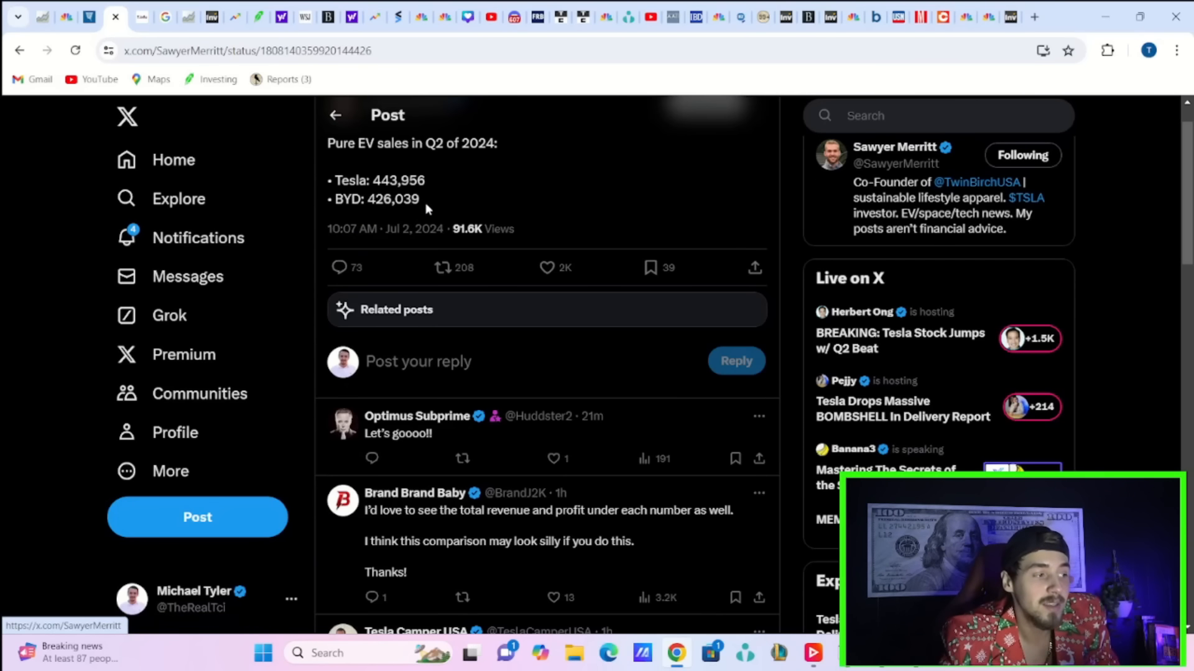
left_click_drag(419, 202, 320, 177)
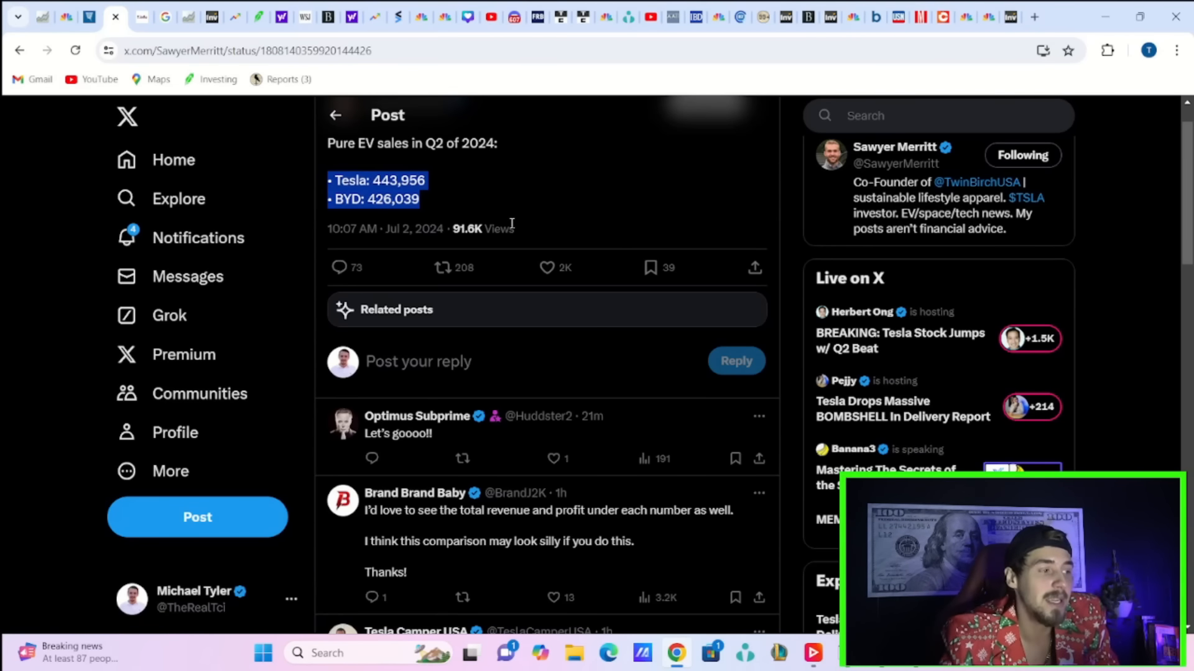
key("alt+Left")
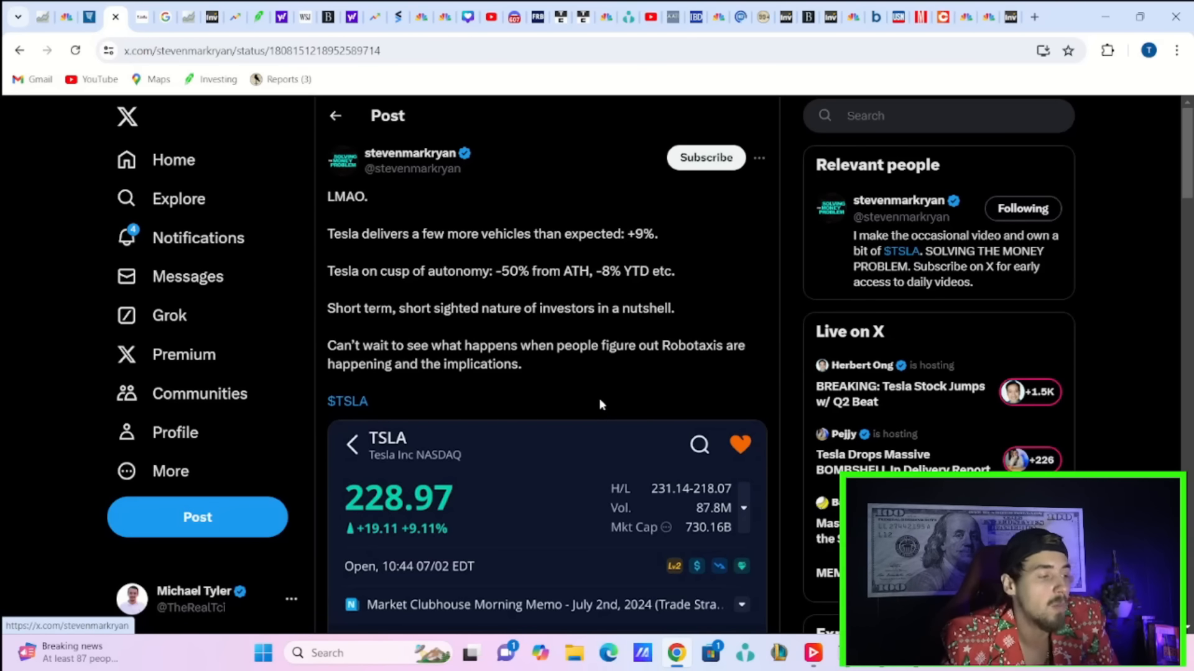
scroll(569, 346, "down", 3)
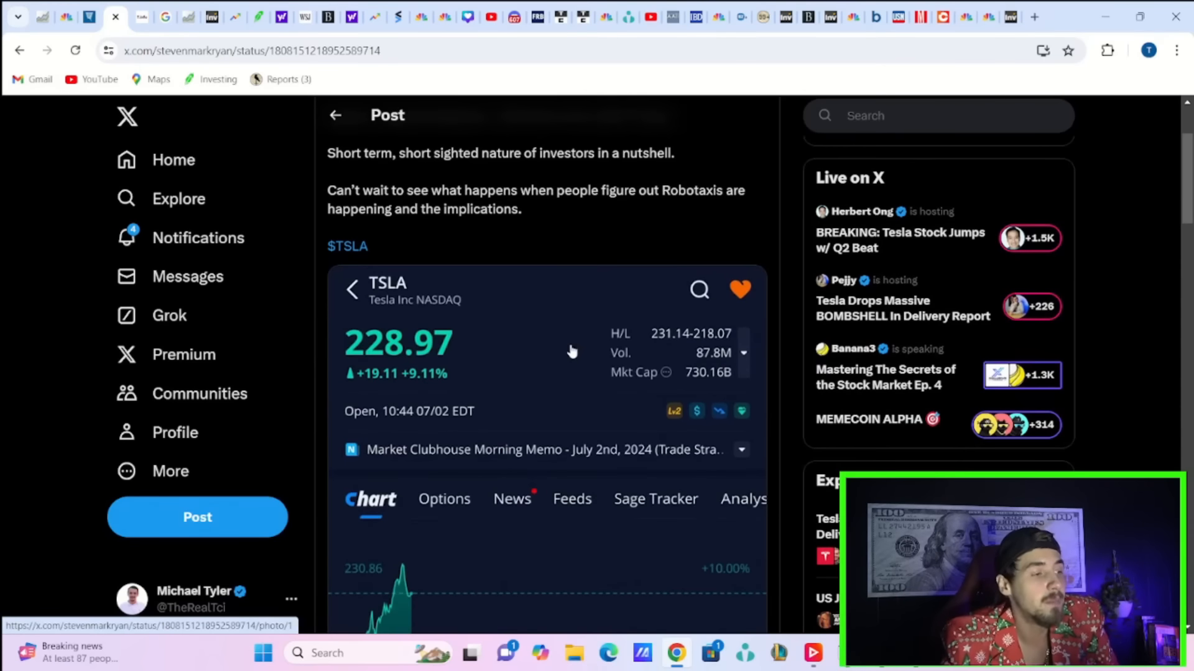
scroll(569, 349, "down", 6)
scroll(594, 369, "down", 2)
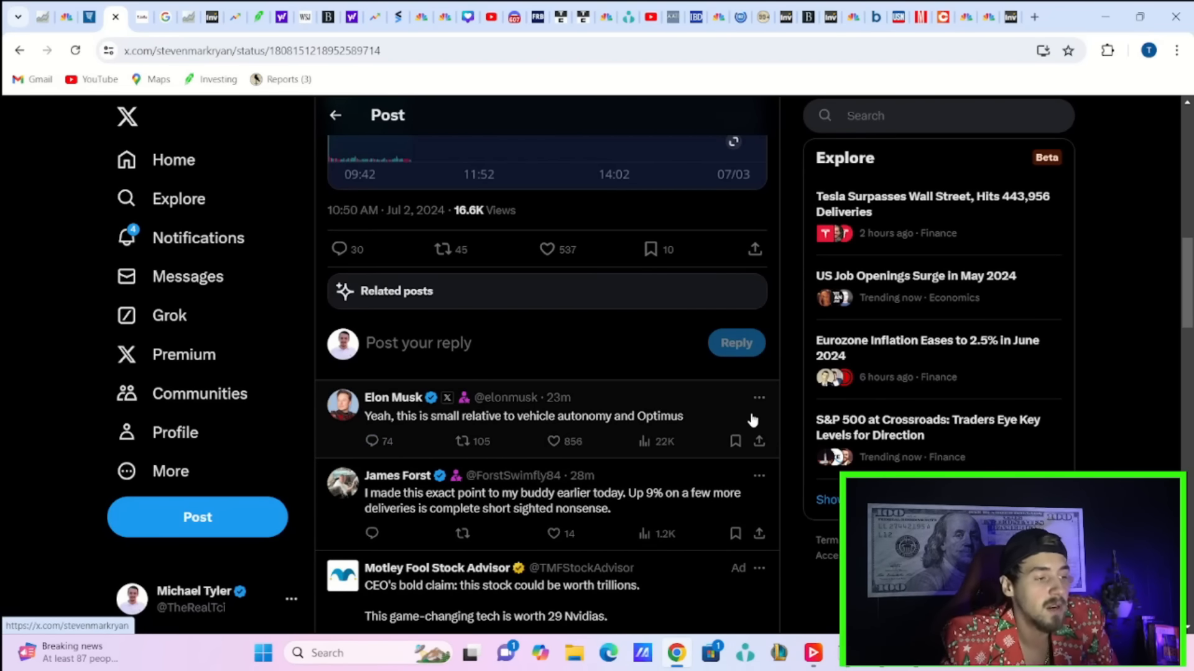
- View the Elon Musk reply about autonomy and Optimus
left_click(595, 391)
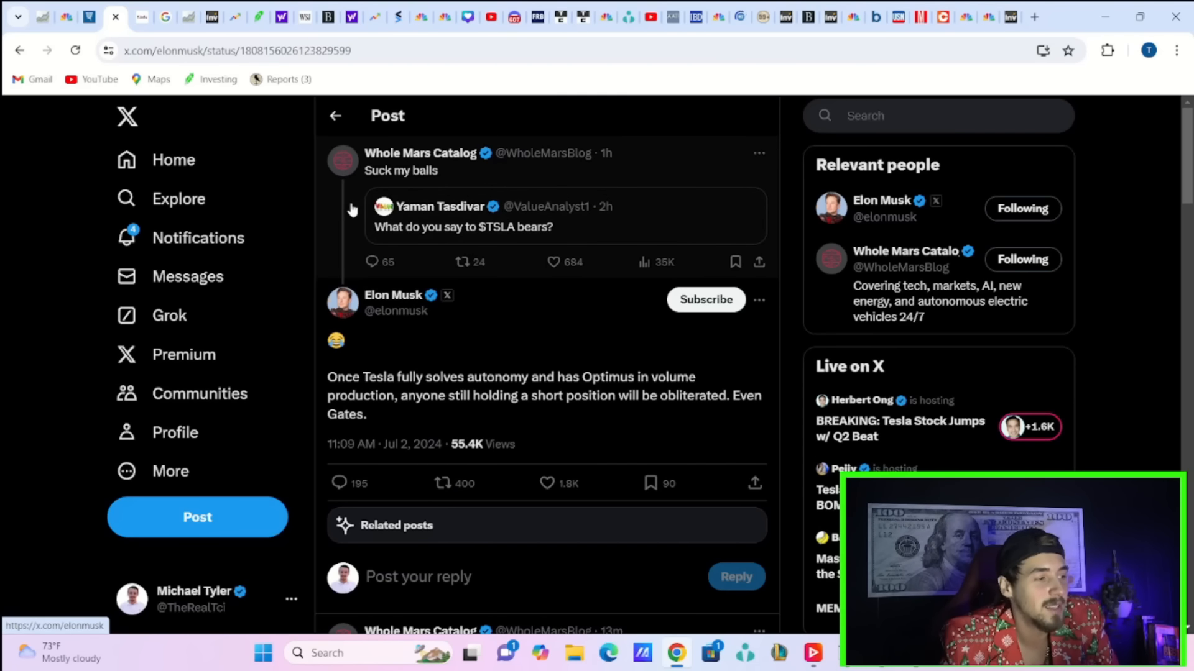
scroll(424, 321, "down", 1)
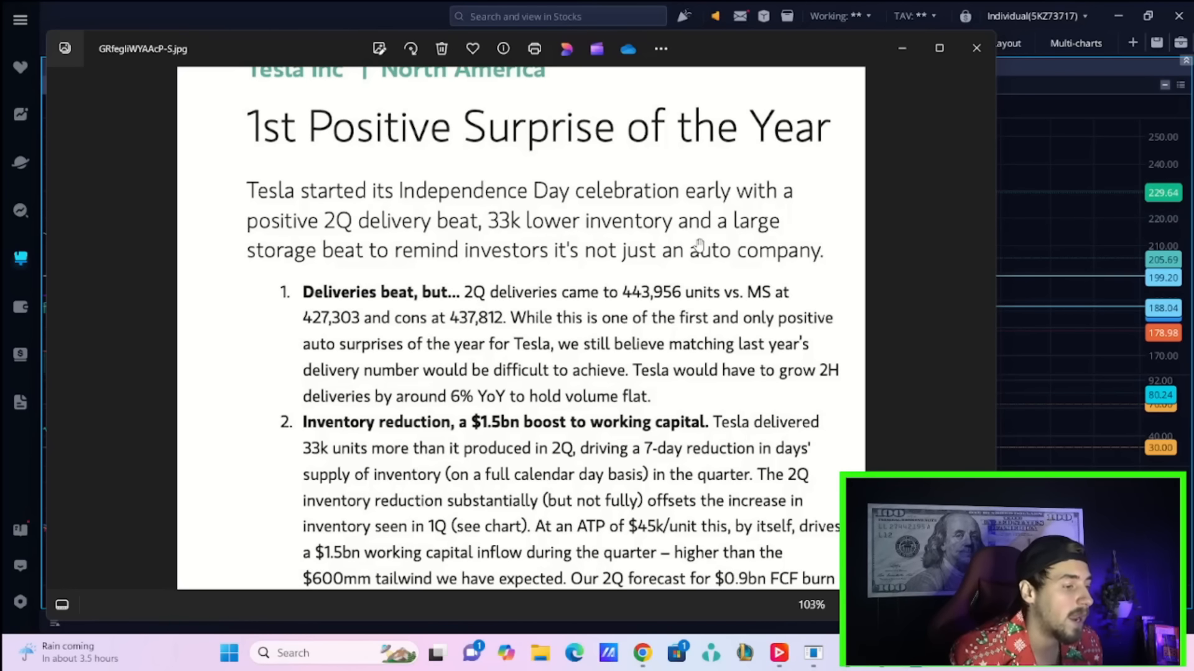
scroll(777, 289, "down", 2)
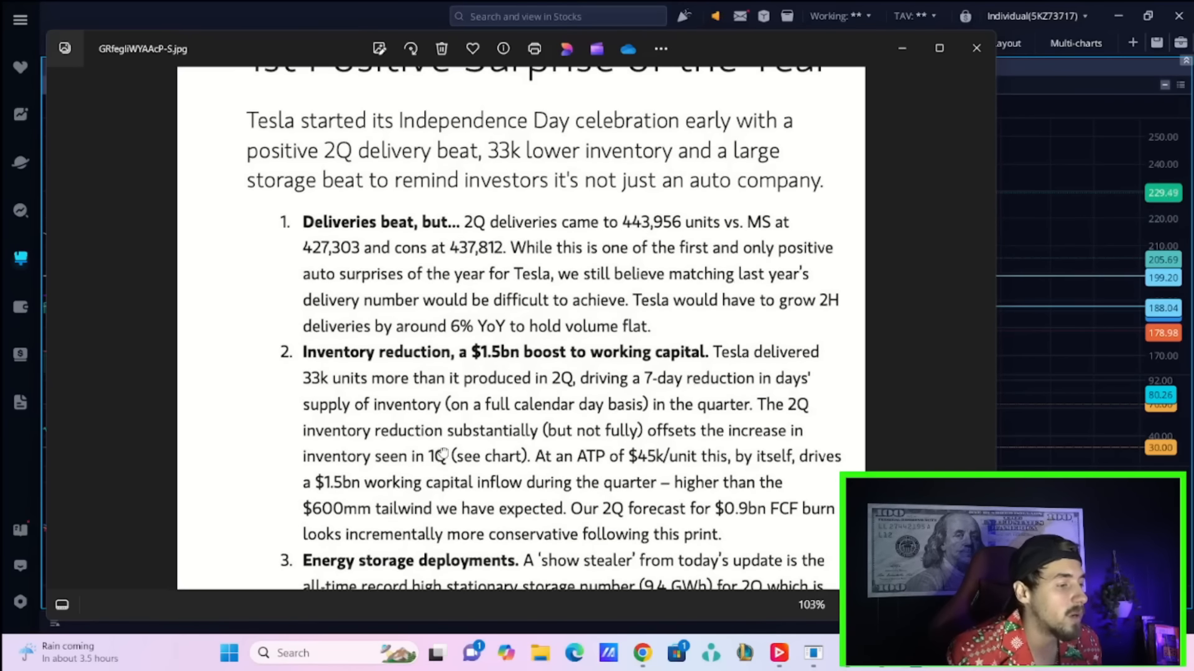
scroll(438, 456, "down", 1)
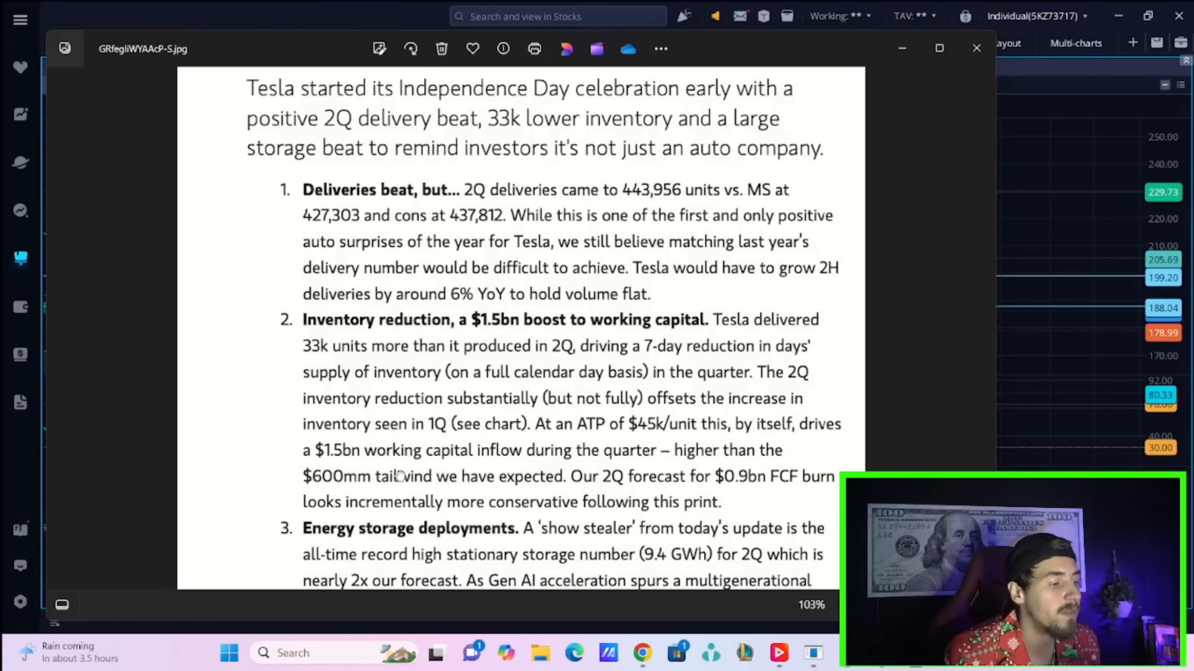
scroll(368, 476, "down", 1)
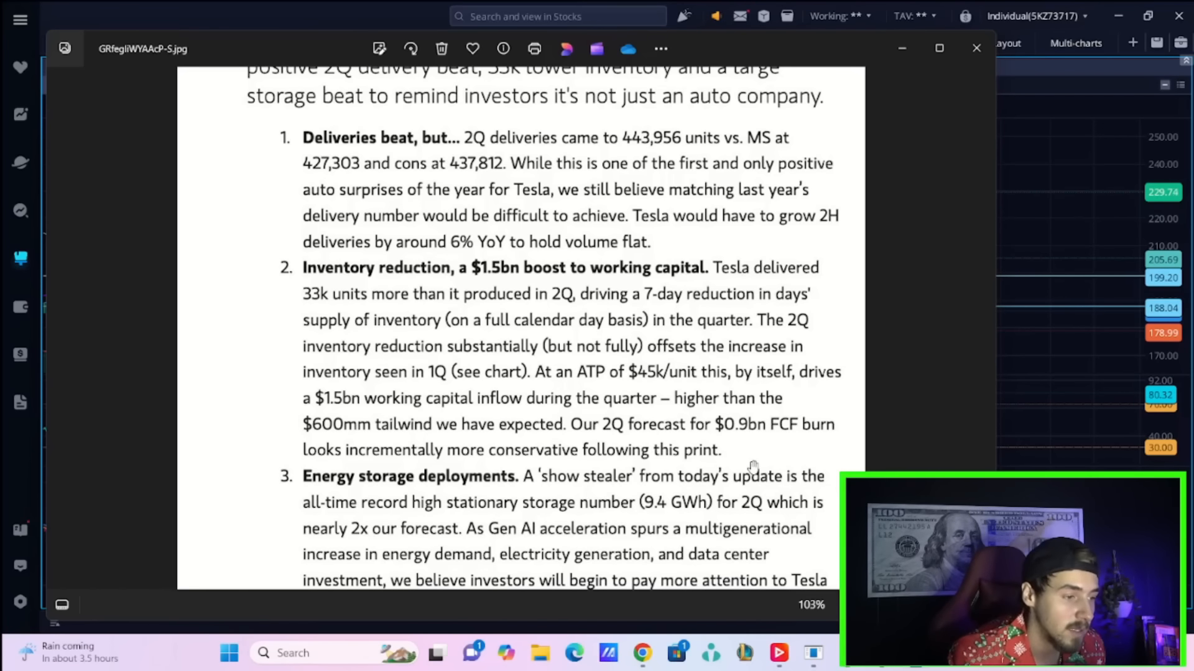
- Zoom the note image out to show the 'Tesla getting its mojo back?' paragraph
left_click_drag(752, 466, 626, 252)
scroll(627, 252, "down", 1)
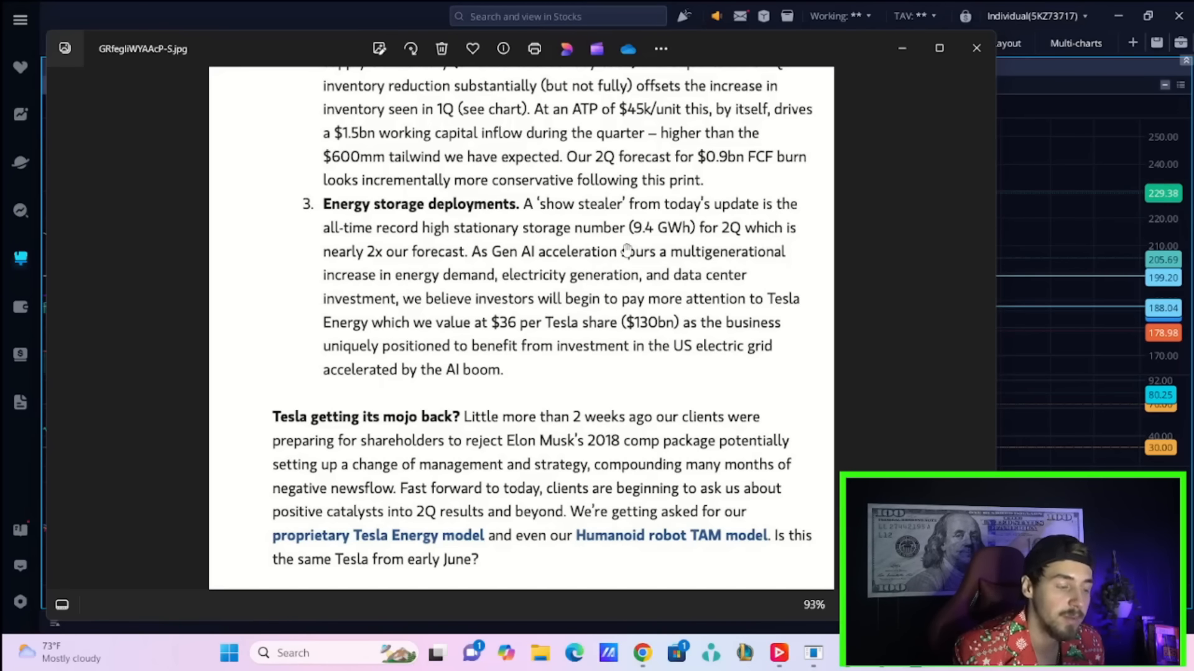
- Close the note image to return to the TSLA daily chart
key("Escape")
scroll(747, 218, "up", 3)
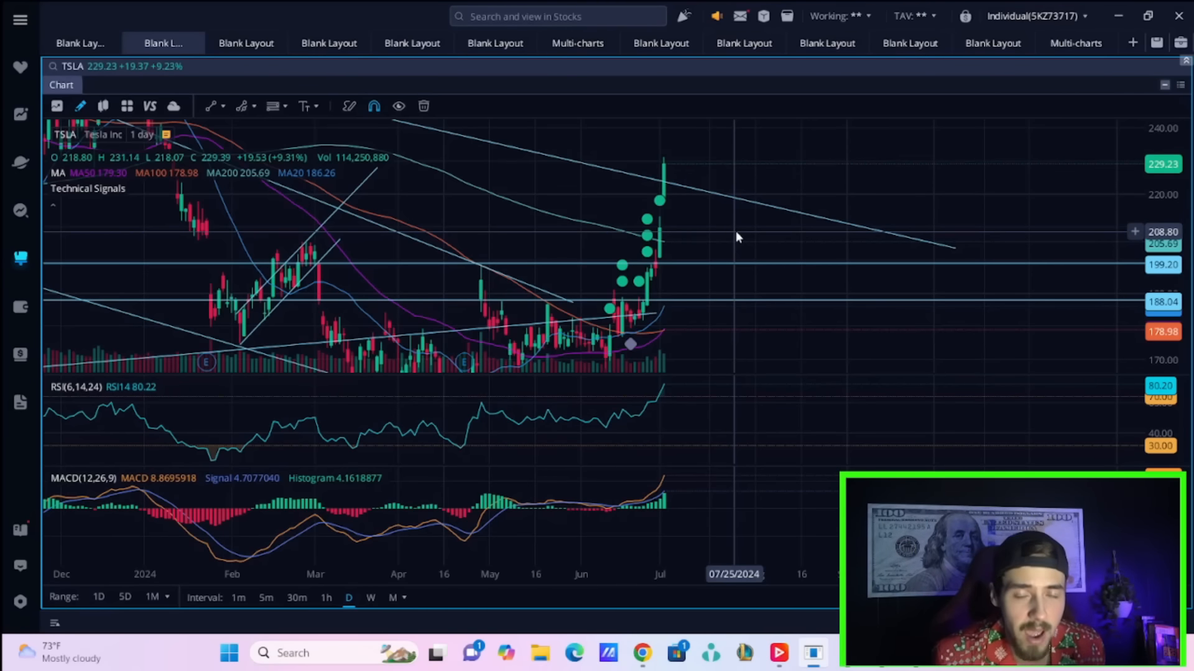
- Switch to the X post showing the Ars Technica article on Tesla's Q2 numbers
key("alt+Tab")
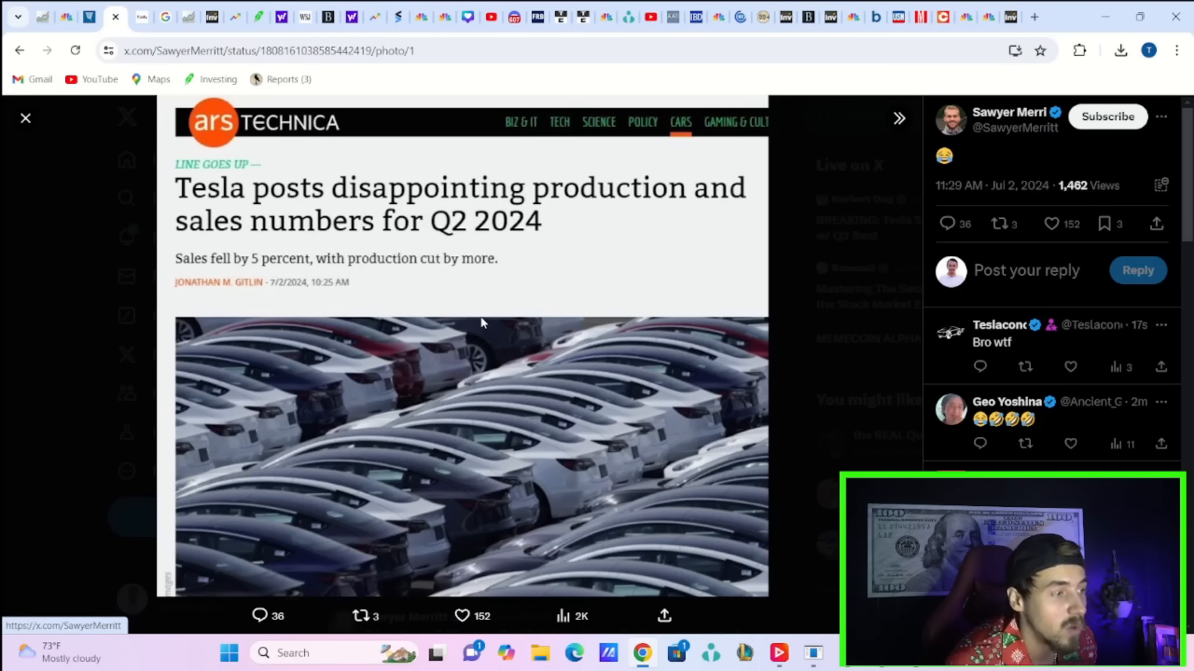
- Return to the TSLA chart and compress the price axis so the range reaches 260
left_click(821, 653)
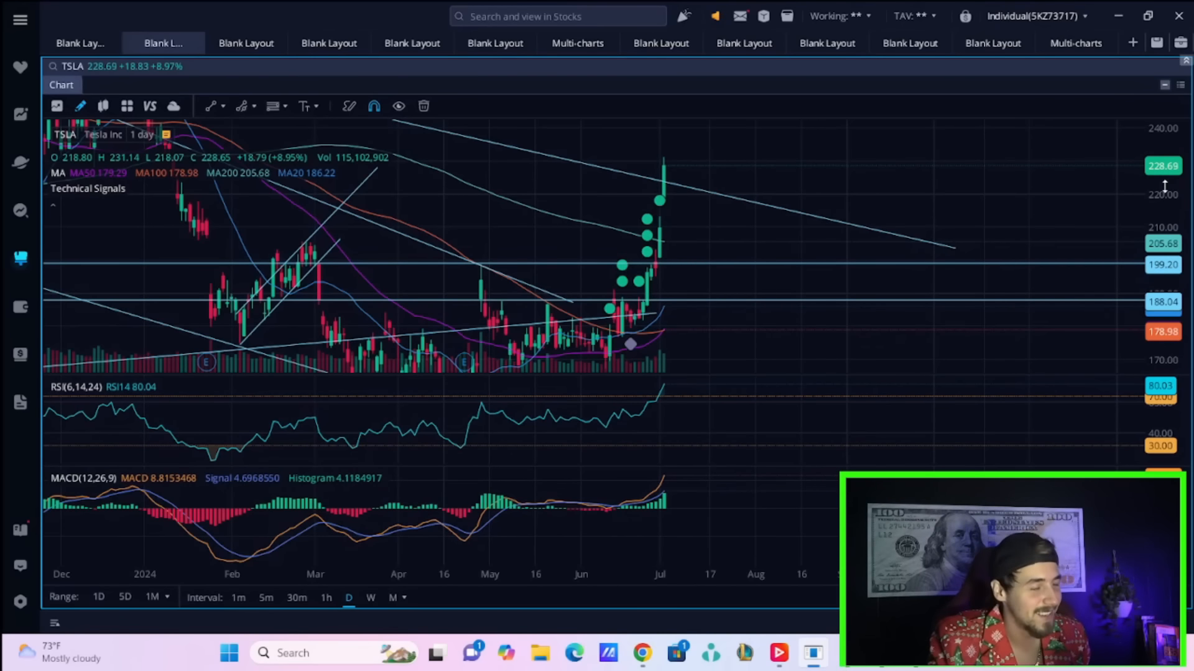
left_click_drag(1164, 187, 1158, 222)
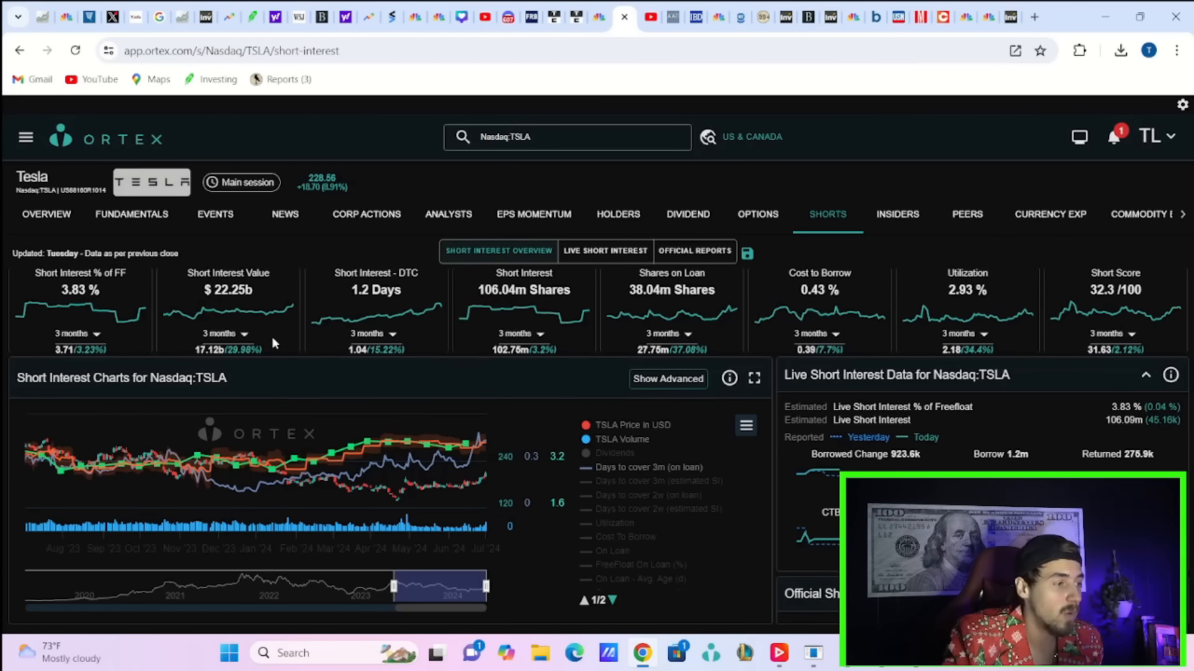
left_click_drag(204, 291, 254, 296)
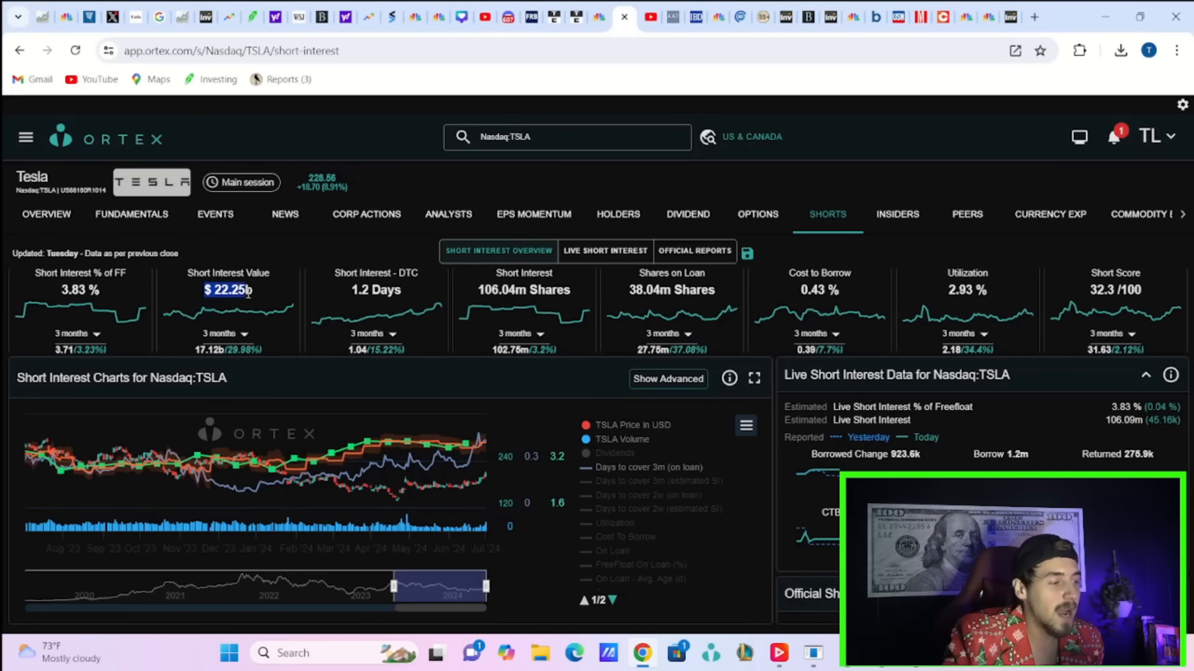
left_click(241, 257)
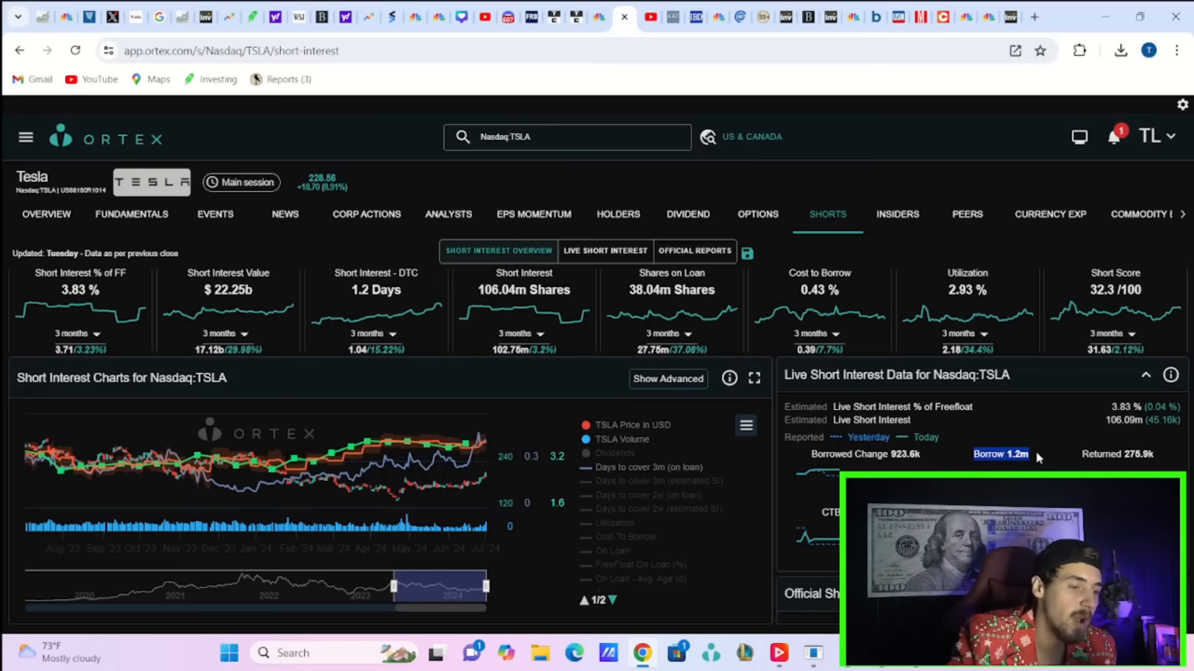
left_click(1043, 384)
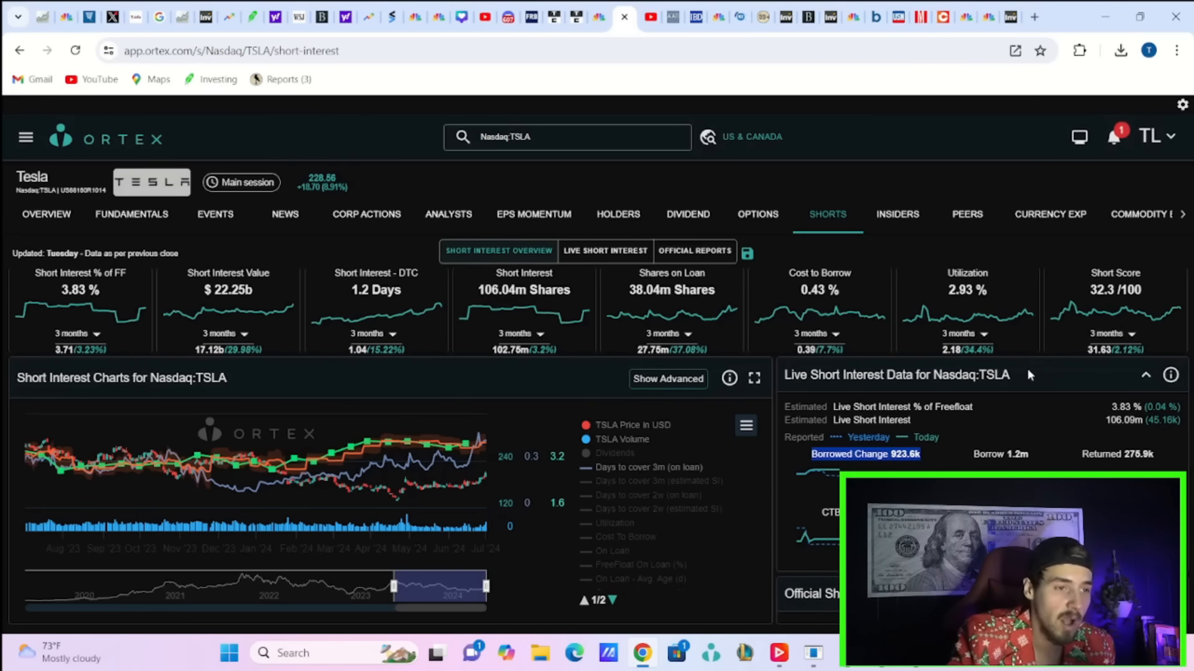
left_click(341, 186)
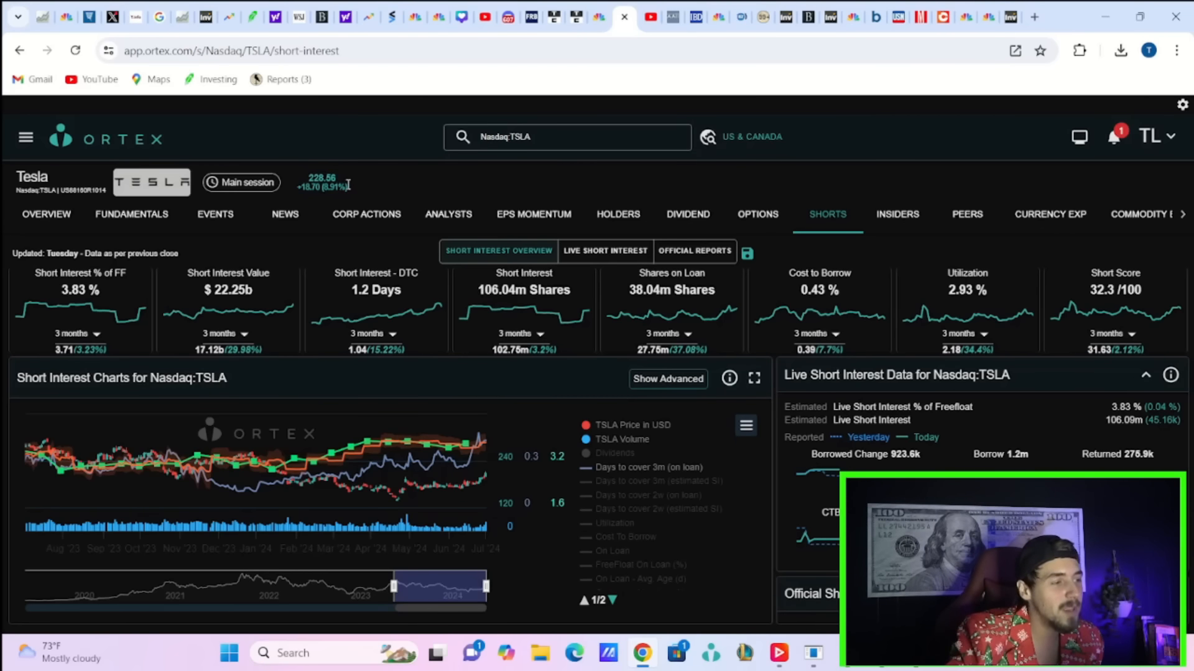
left_click_drag(349, 189, 314, 178)
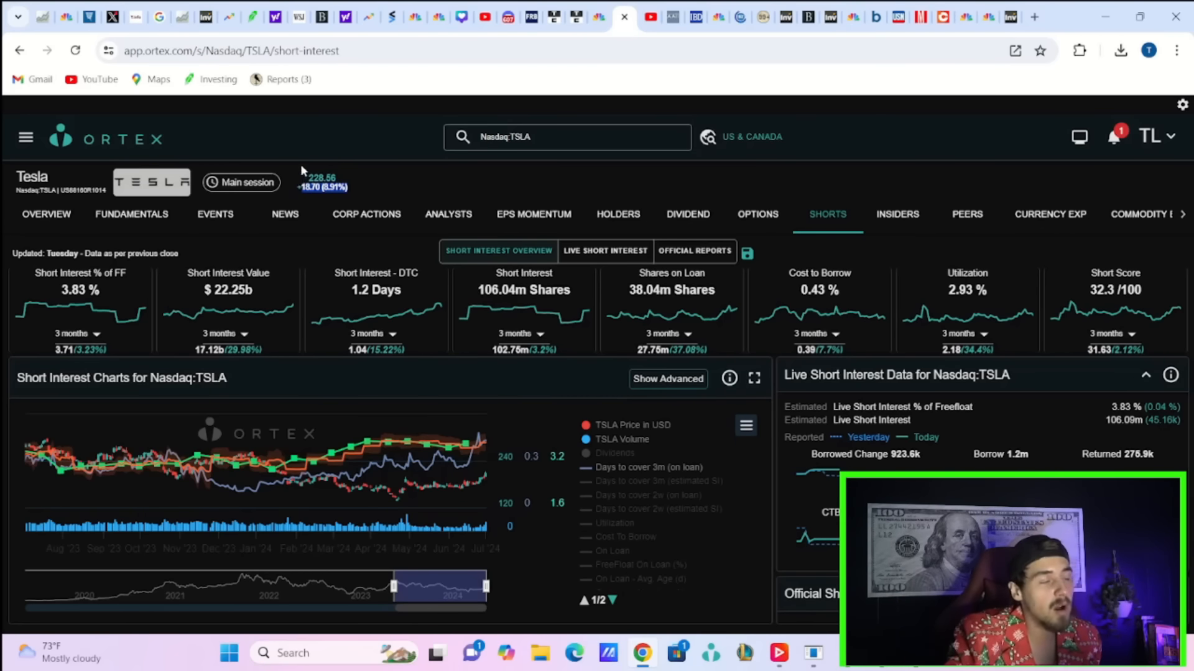
left_click(343, 175)
left_click_drag(346, 185, 295, 188)
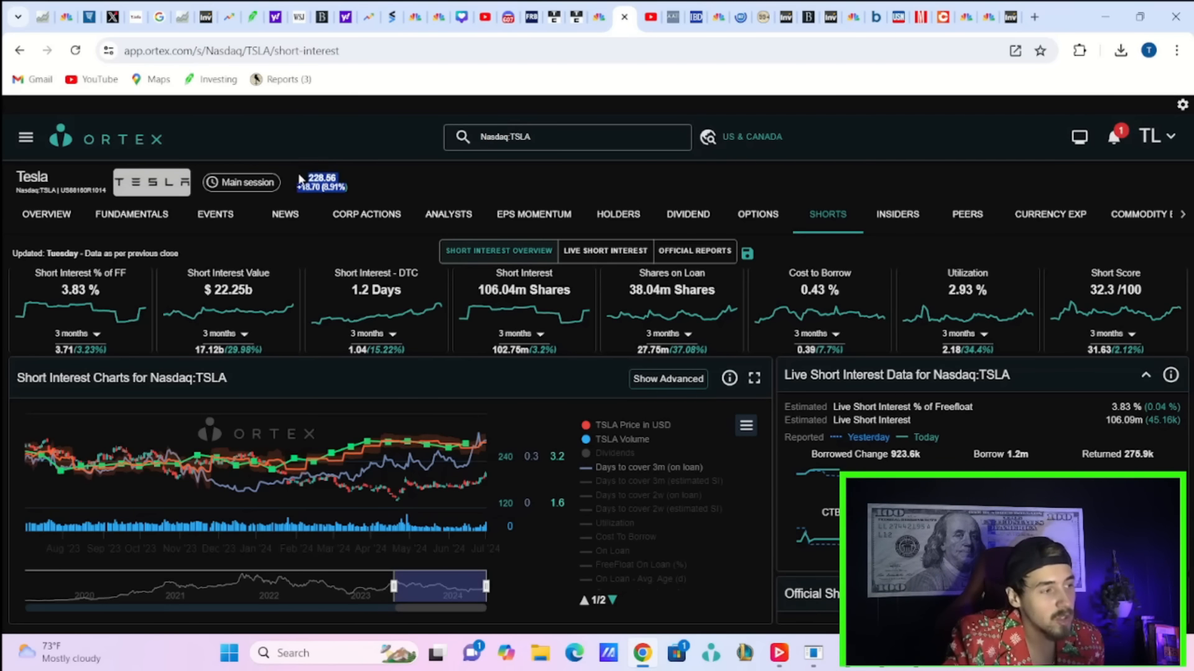
left_click(337, 135)
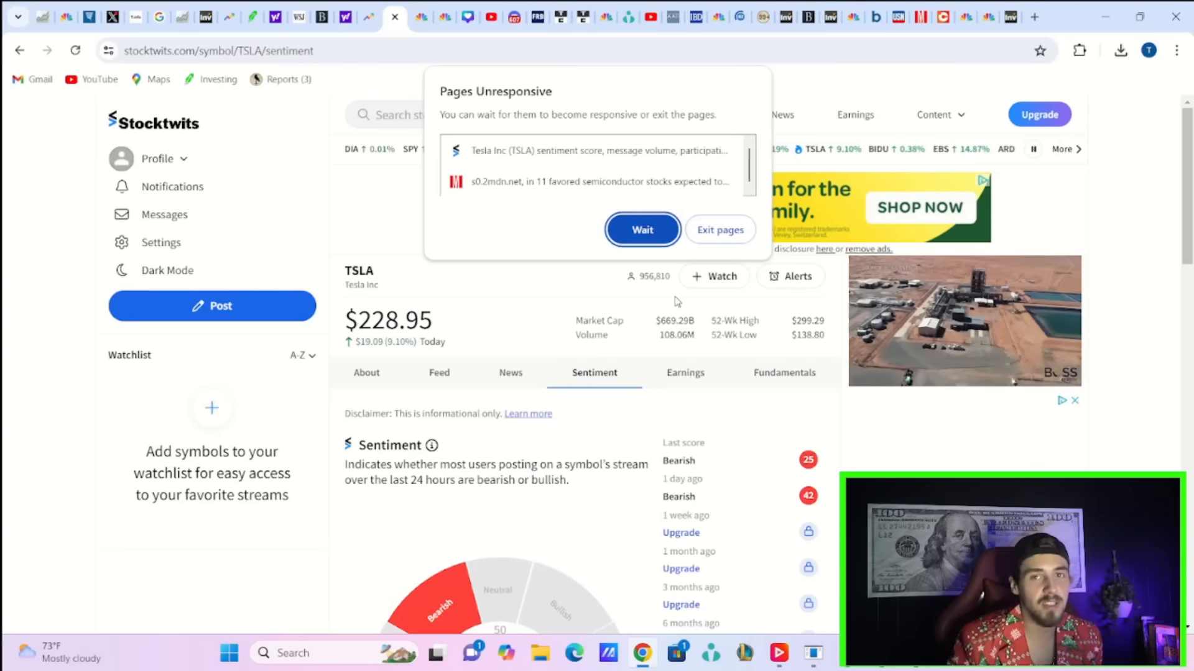
scroll(768, 156, "down", 2)
scroll(764, 168, "down", 2)
scroll(744, 186, "down", 2)
scroll(689, 266, "down", 2)
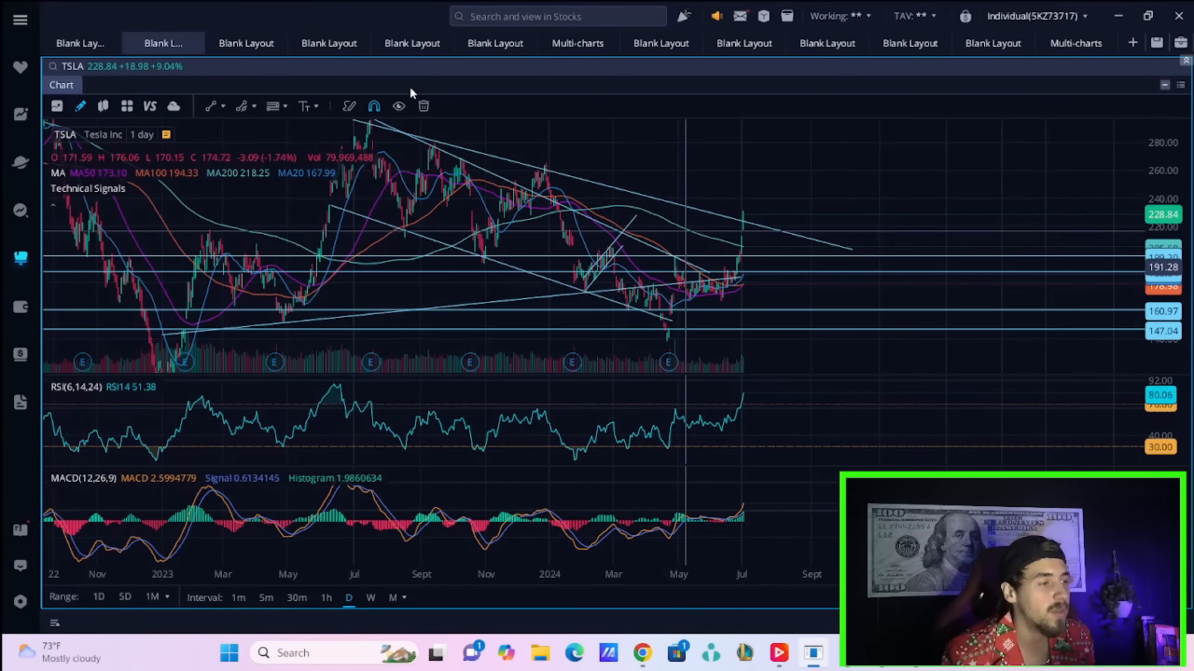
- Pan the TSLA chart from mid-2021 through June 2024, including lower price levels
left_click_drag(520, 141, 759, 128)
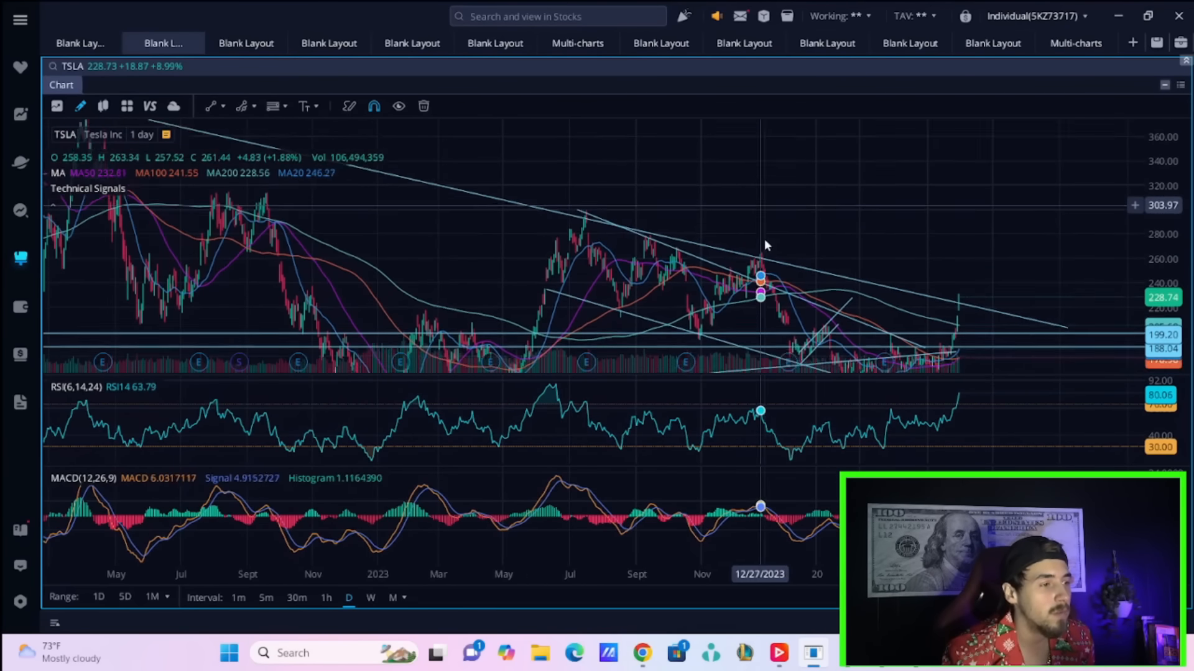
scroll(763, 242, "down", 2)
left_click_drag(451, 284, 613, 299)
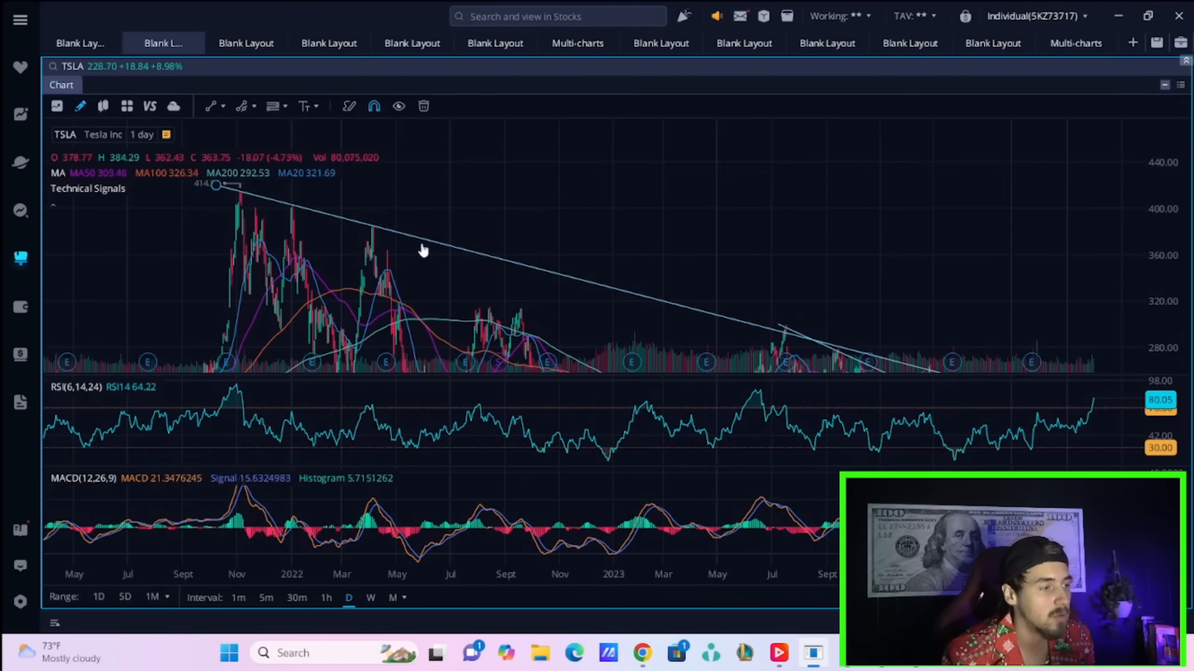
left_click_drag(439, 249, 901, 150)
left_click_drag(656, 214, 453, 179)
left_click_drag(841, 185, 802, 210)
scroll(923, 249, "up", 3)
scroll(877, 195, "up", 2)
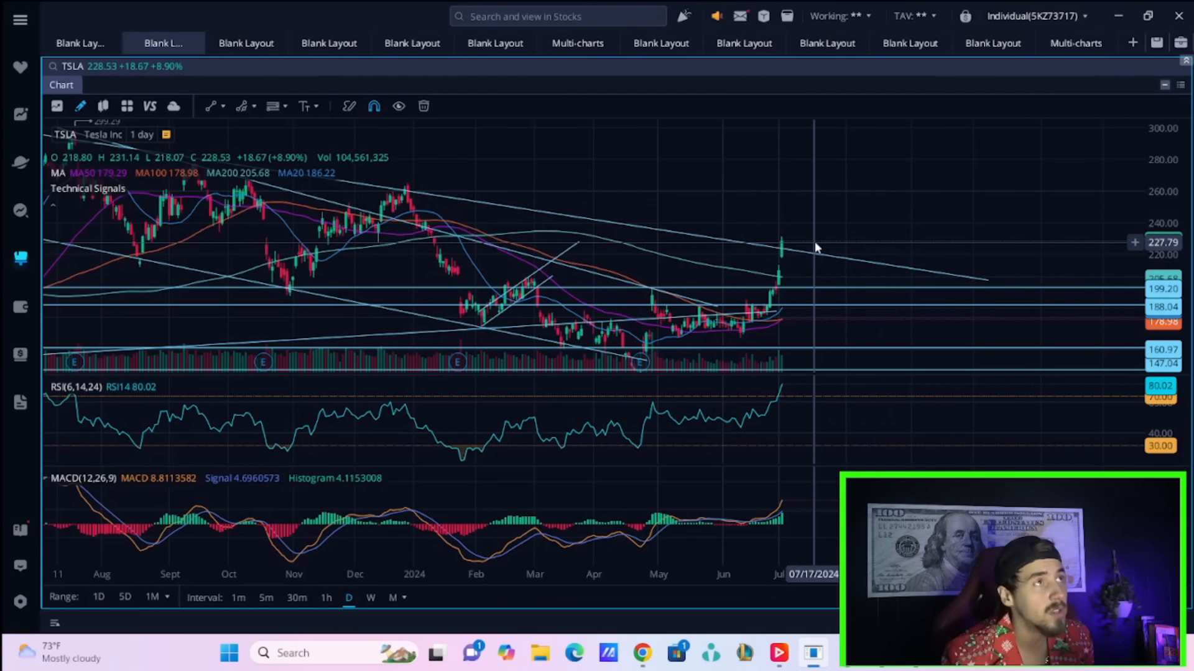
scroll(814, 244, "up", 2)
scroll(808, 245, "up", 2)
scroll(804, 250, "up", 2)
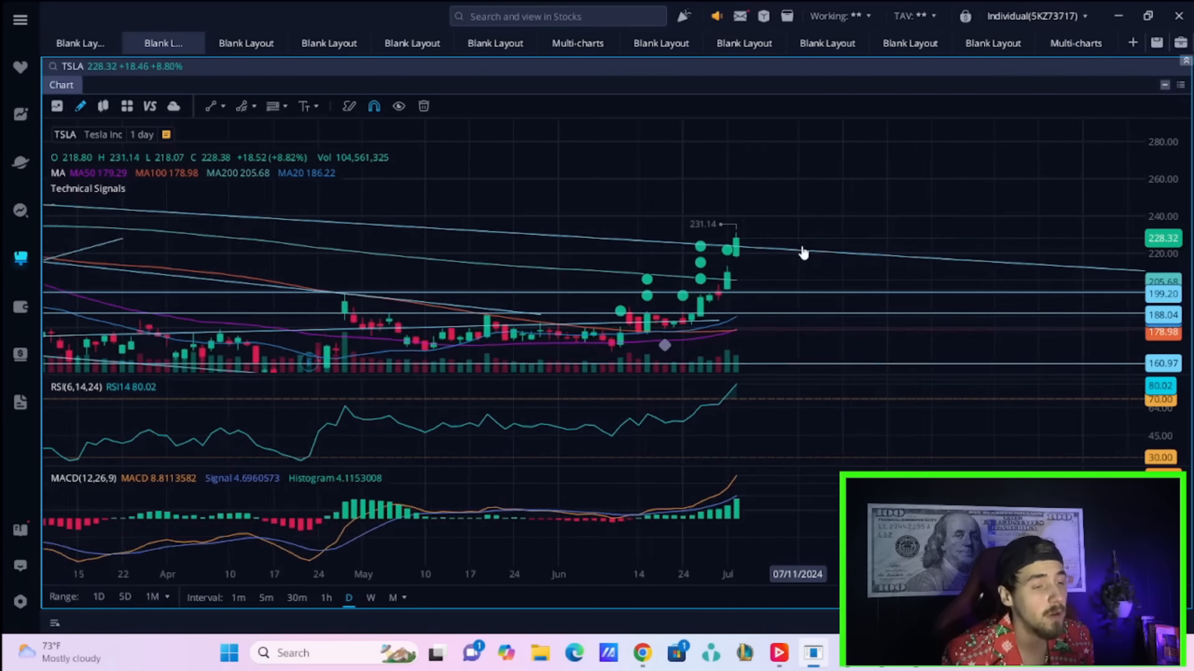
scroll(802, 253, "up", 1)
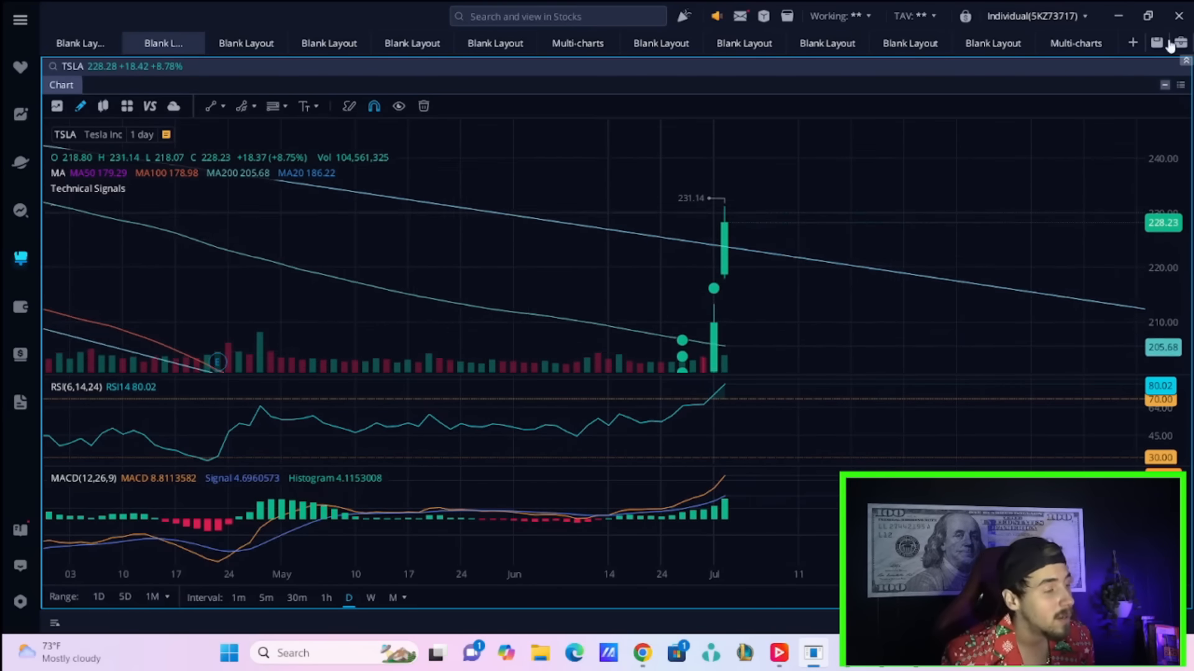
scroll(861, 233, "down", 1)
scroll(842, 262, "down", 2)
scroll(839, 261, "down", 2)
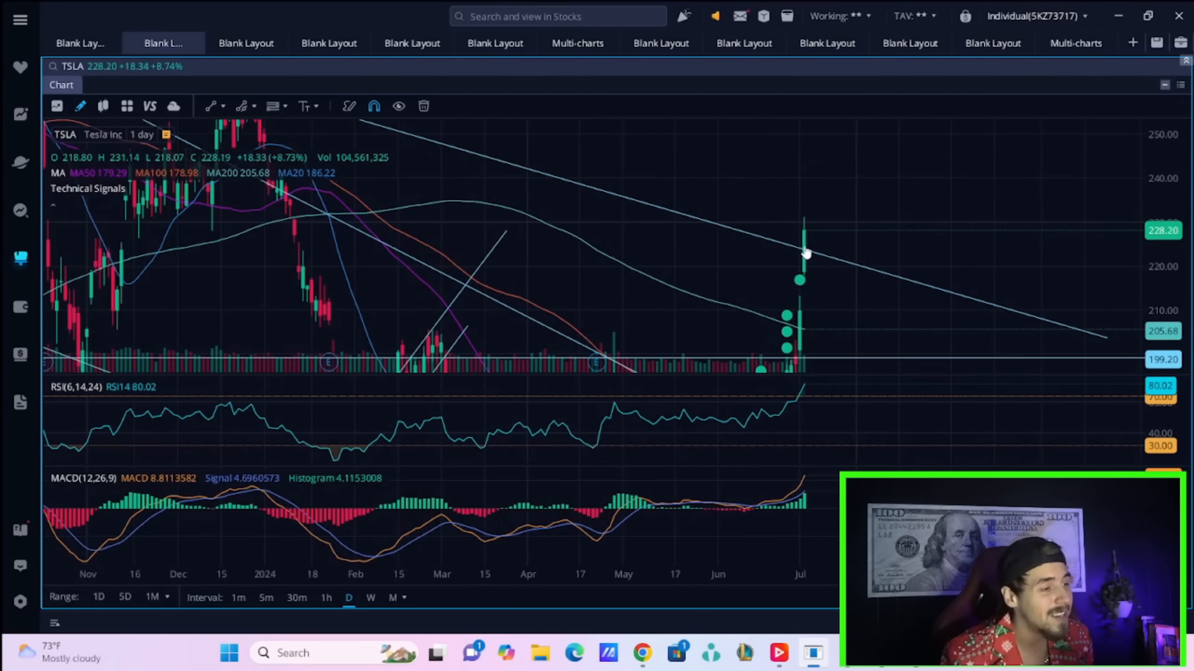
- Select the long descending trendline on the TSLA chart
left_click(797, 250)
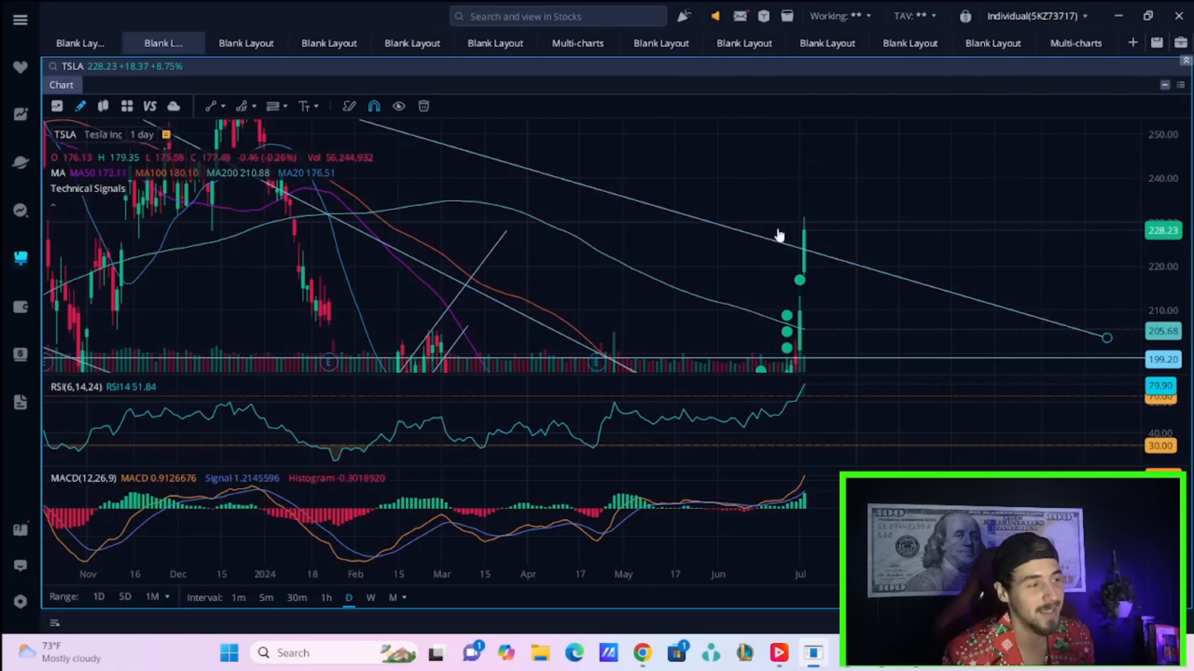
left_click(825, 213)
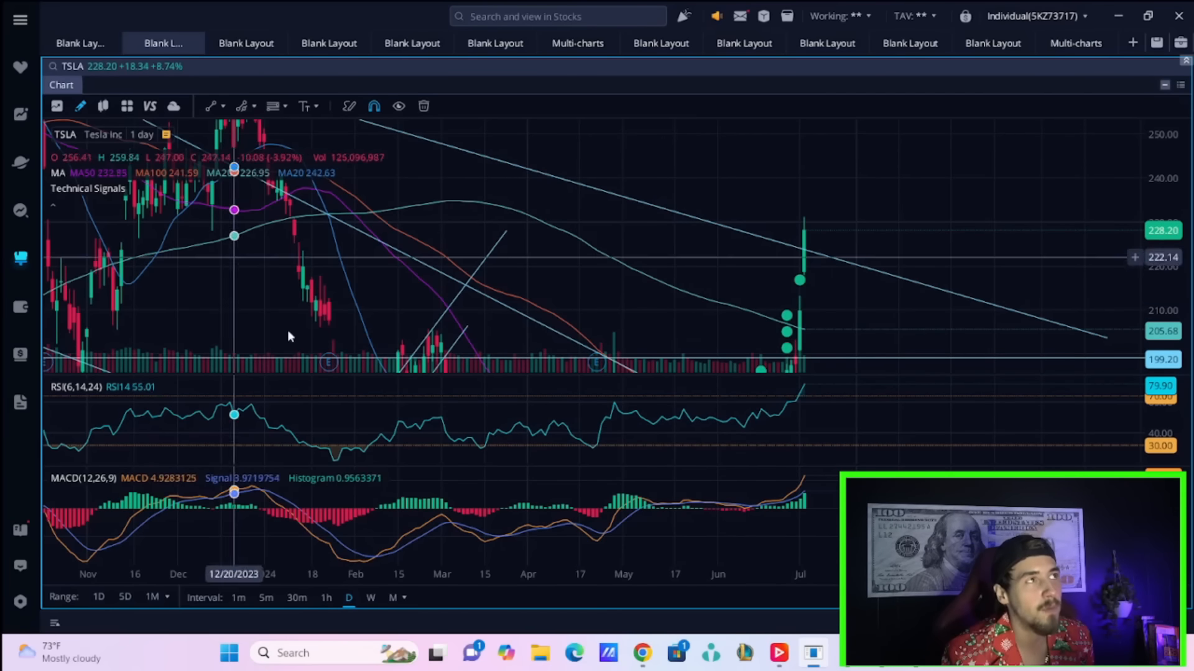
left_click(825, 259)
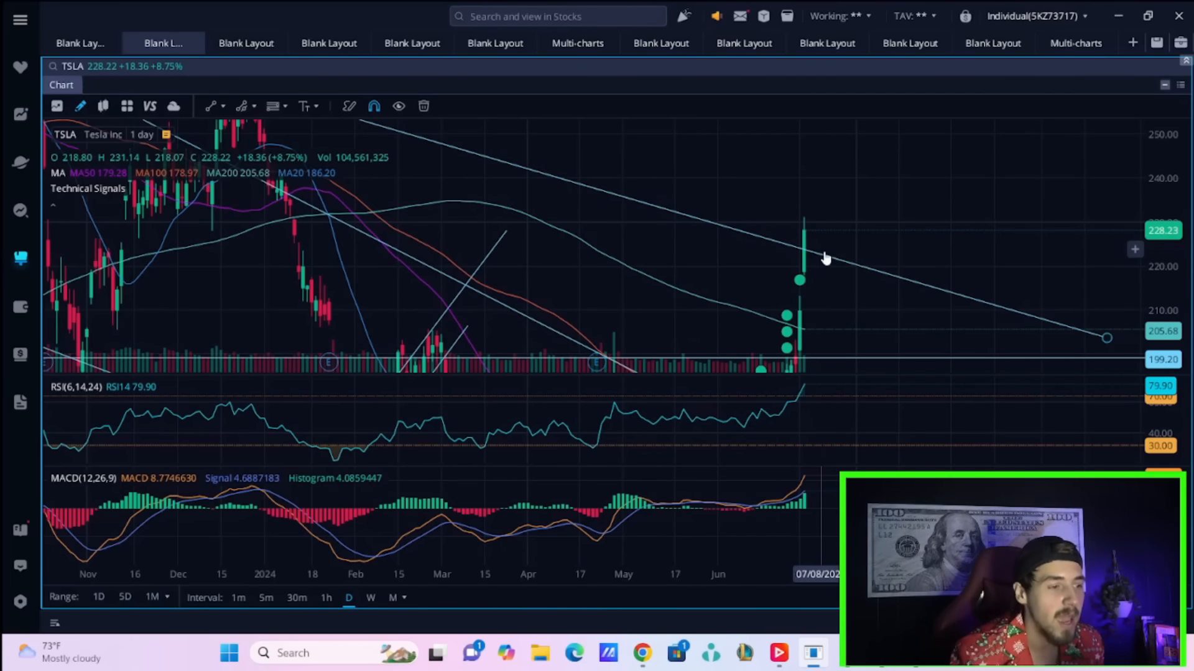
scroll(886, 171, "down", 3)
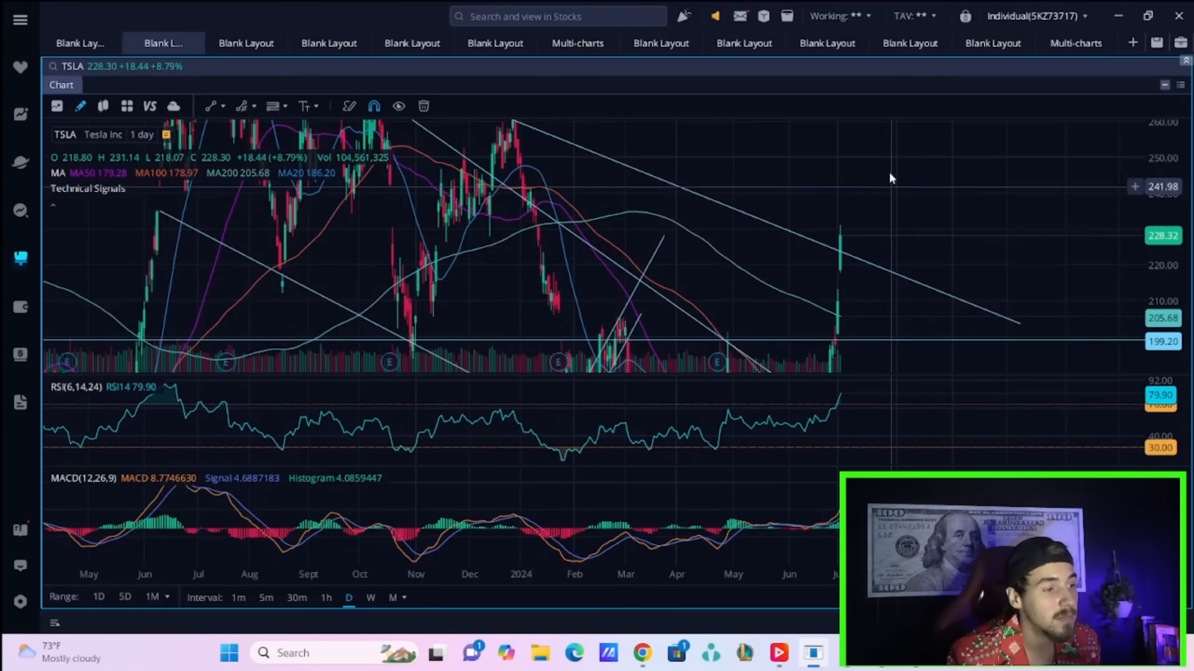
scroll(887, 170, "down", 2)
scroll(843, 173, "down", 2)
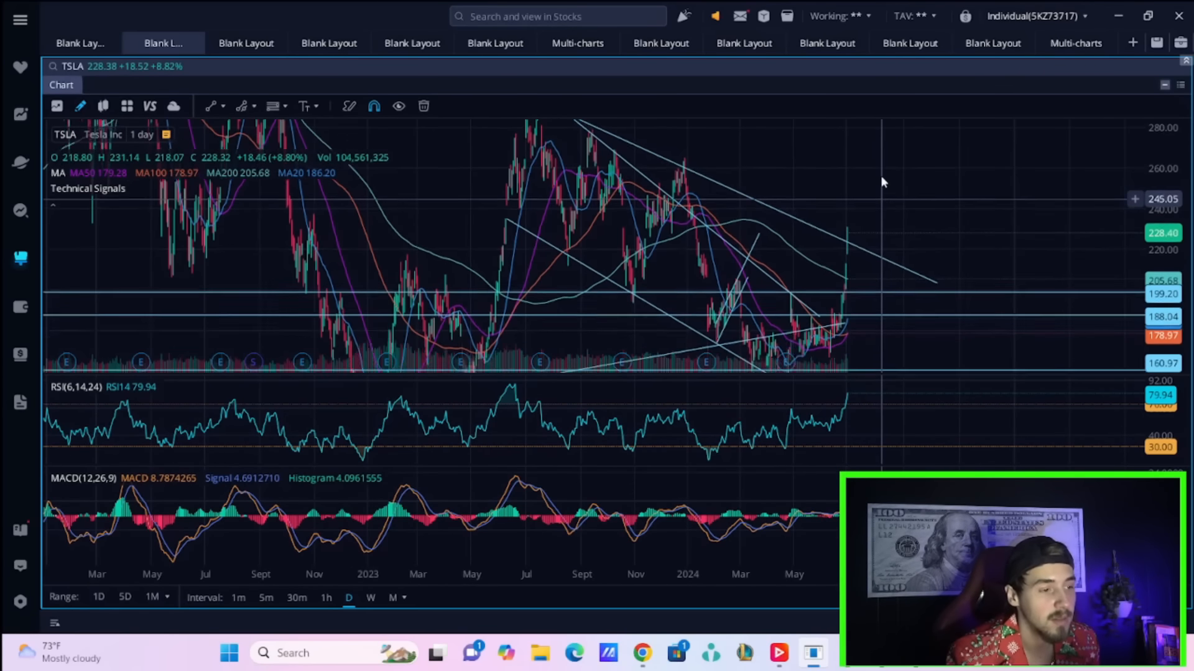
scroll(886, 234, "up", 1)
scroll(839, 254, "up", 2)
scroll(853, 254, "up", 2)
scroll(803, 247, "up", 1)
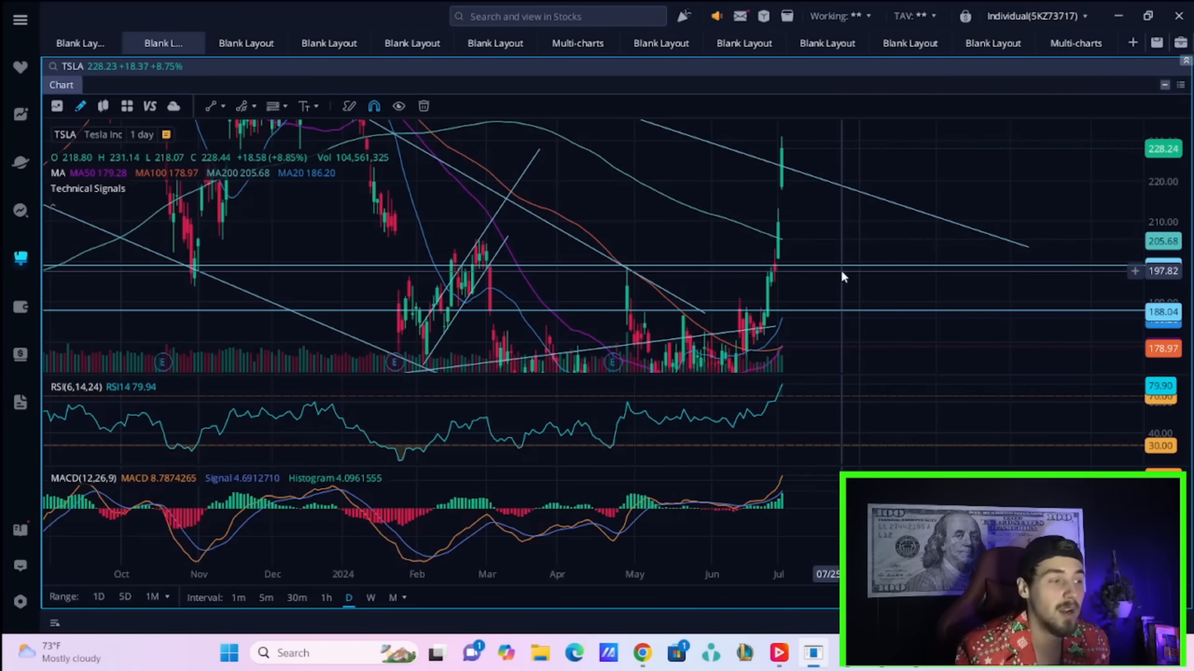
scroll(257, 294, "down", 2)
scroll(261, 284, "down", 3)
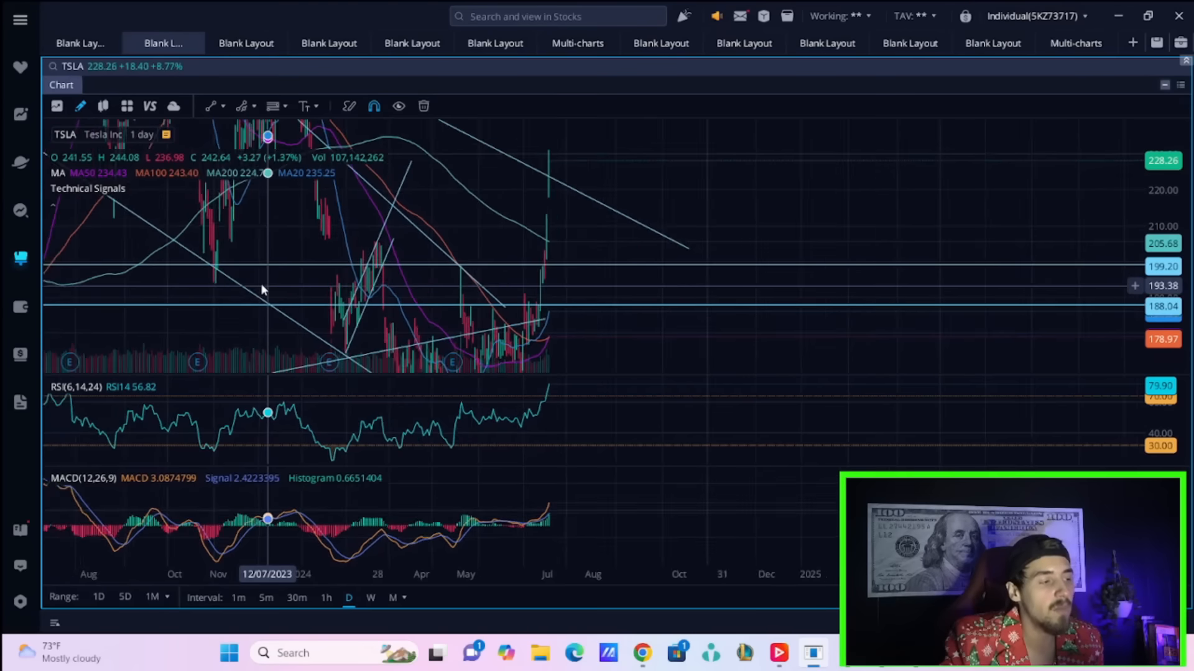
scroll(242, 317, "down", 2)
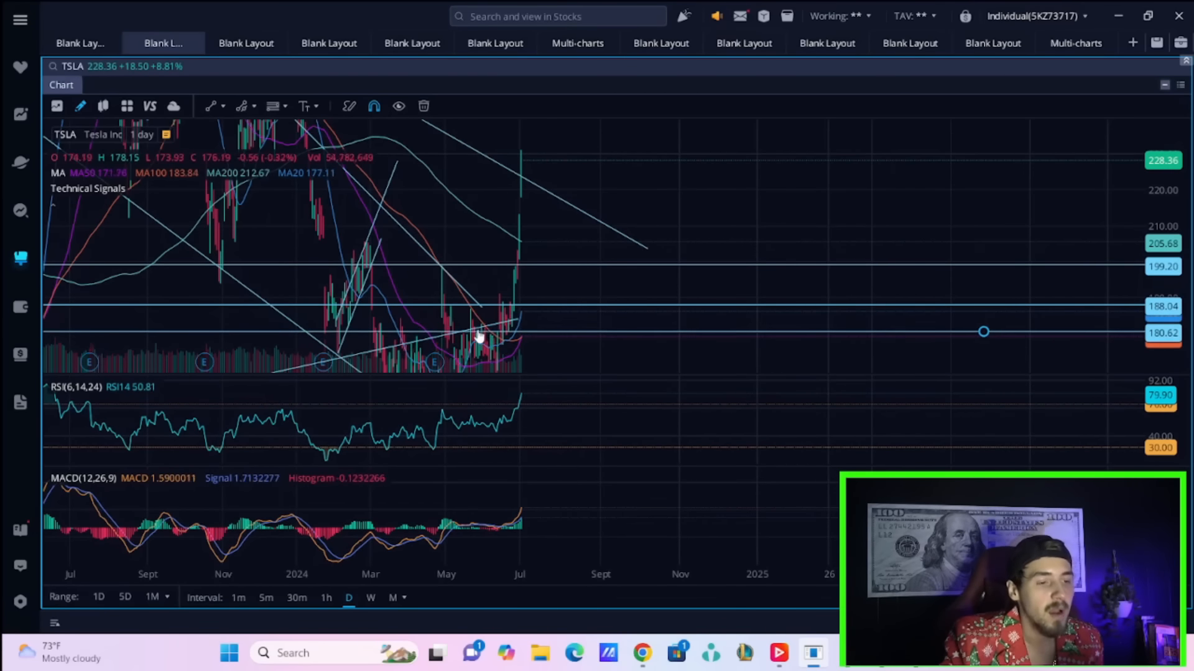
- Fix a horizontal support line at 177.16 and pan back to earlier 2022 price history
left_click(449, 346)
left_click_drag(195, 323, 482, 317)
scroll(481, 318, "down", 2)
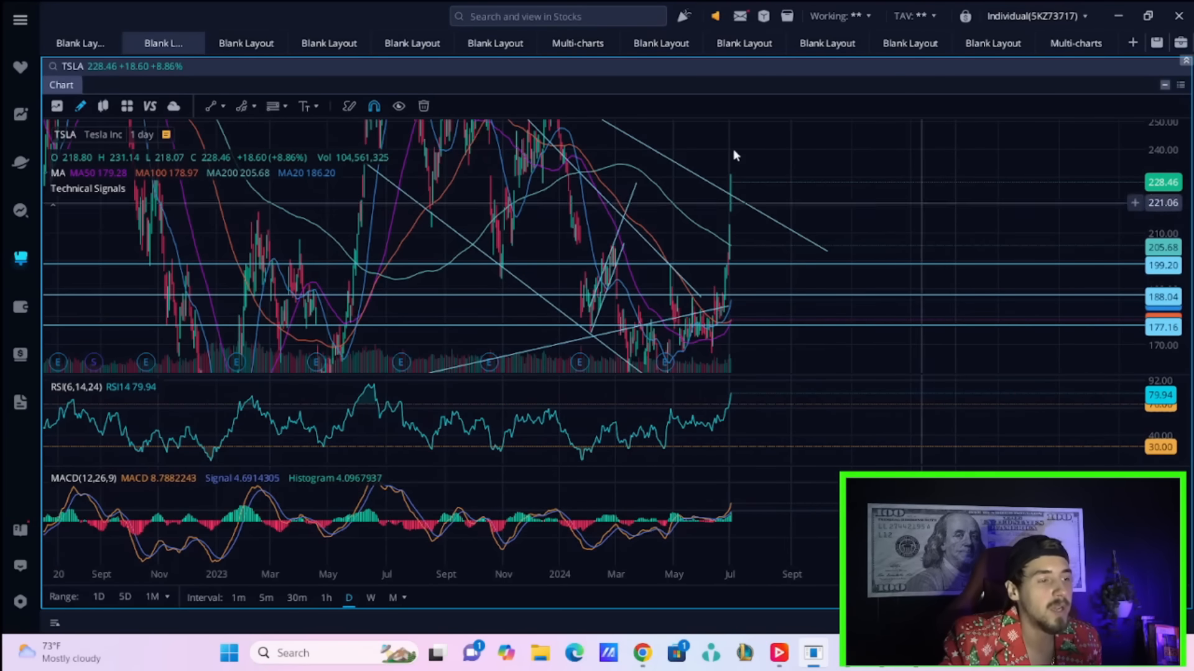
left_click_drag(808, 169, 918, 166)
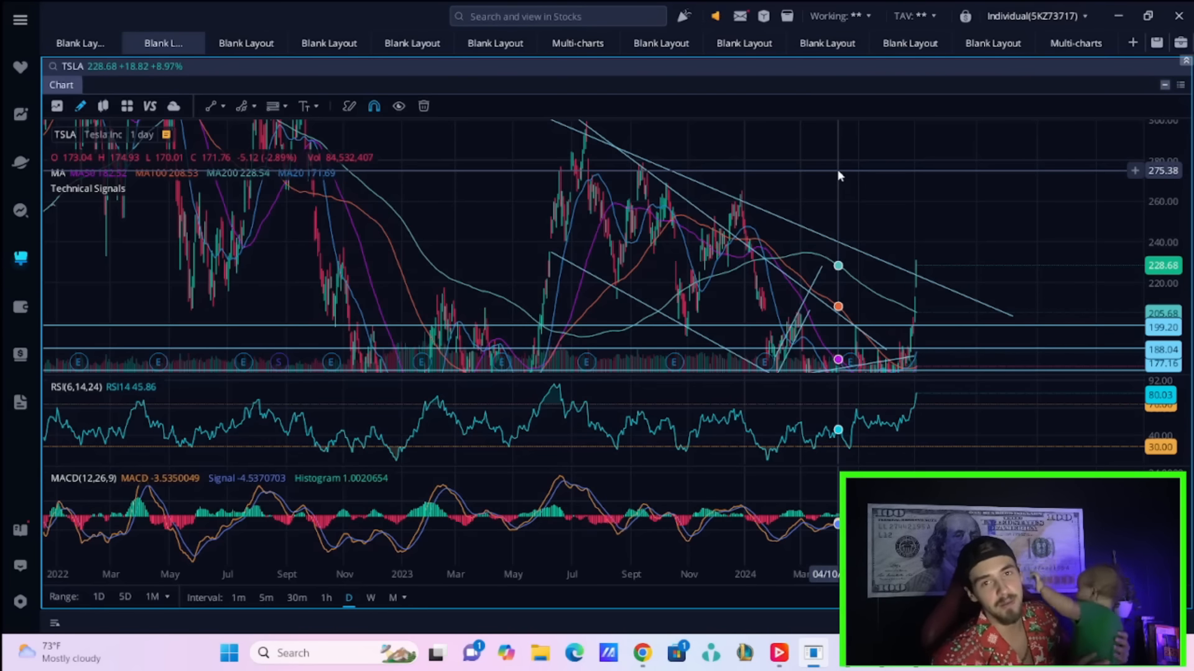
- Minimize Webull to reveal the CNBC page headlined 'S&P 500 rises as Powell notes inflation progress'
left_click(1108, 11)
scroll(836, 230, "down", 2)
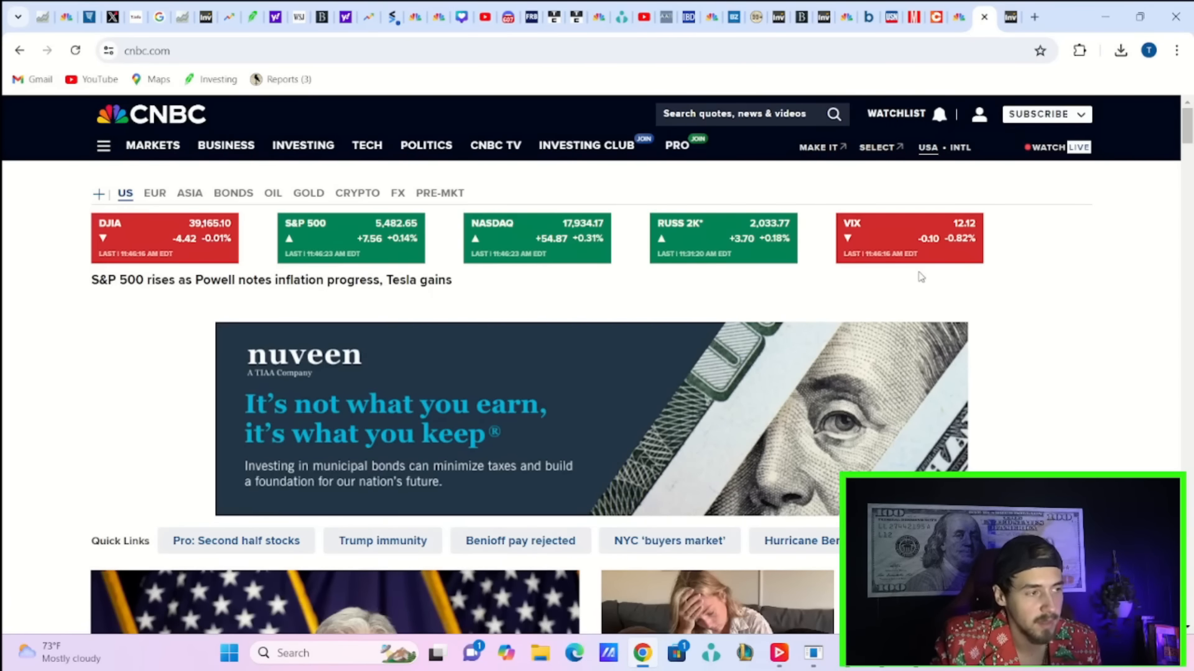
- Switch to the US10Y quote tab and highlight the yield's daily change of -0.034
key("ctrl+2")
scroll(473, 439, "up", 2)
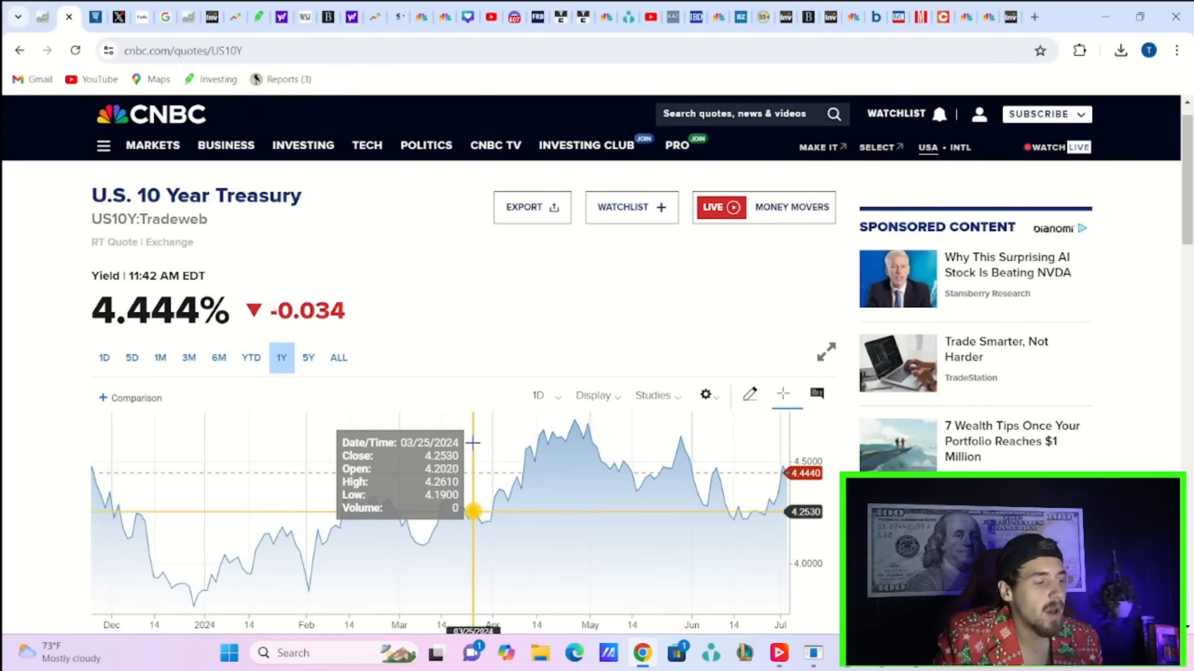
scroll(473, 443, "down", 3)
scroll(501, 463, "down", 2)
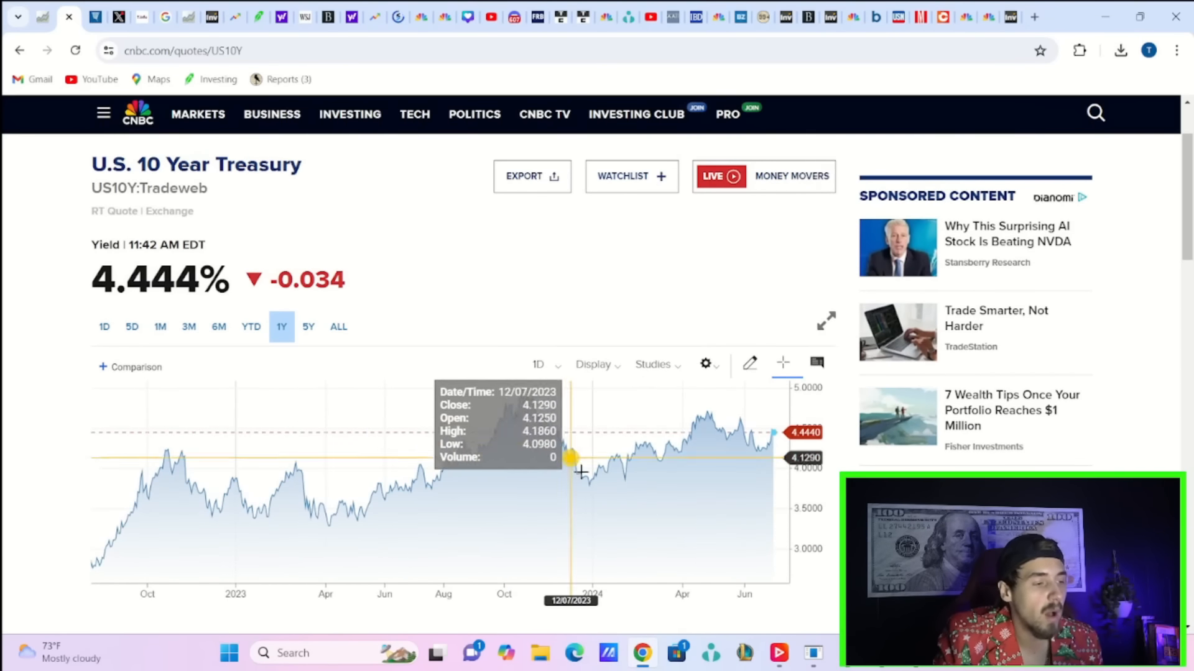
scroll(720, 467, "up", 3)
scroll(759, 467, "up", 2)
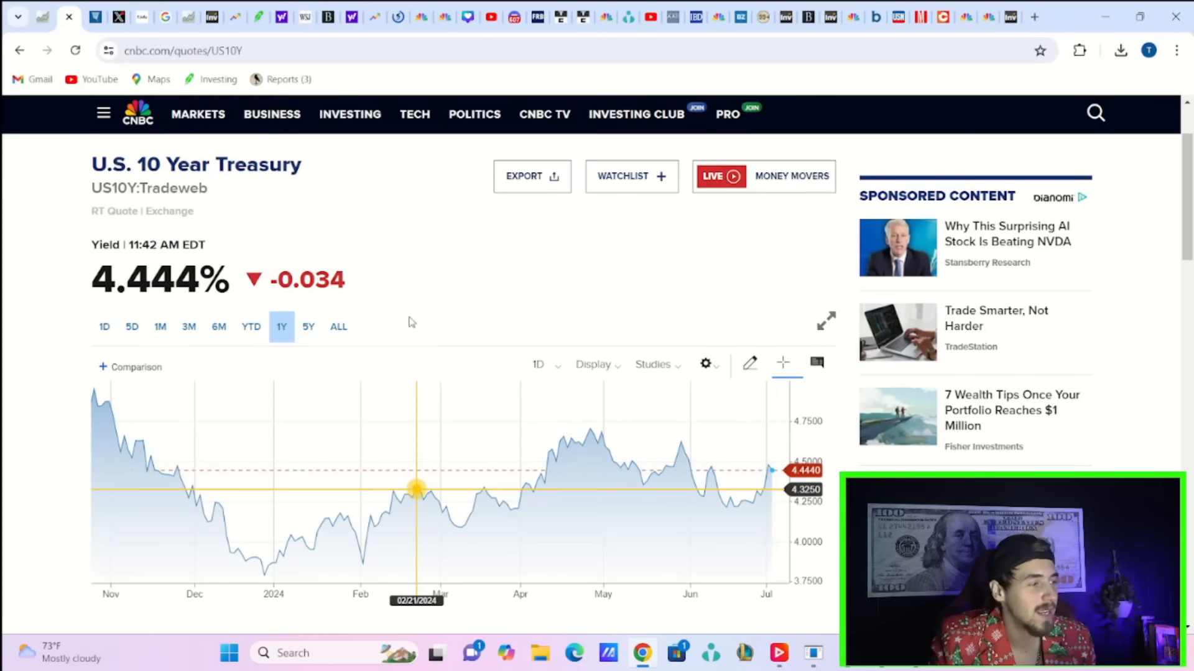
left_click_drag(363, 284, 263, 273)
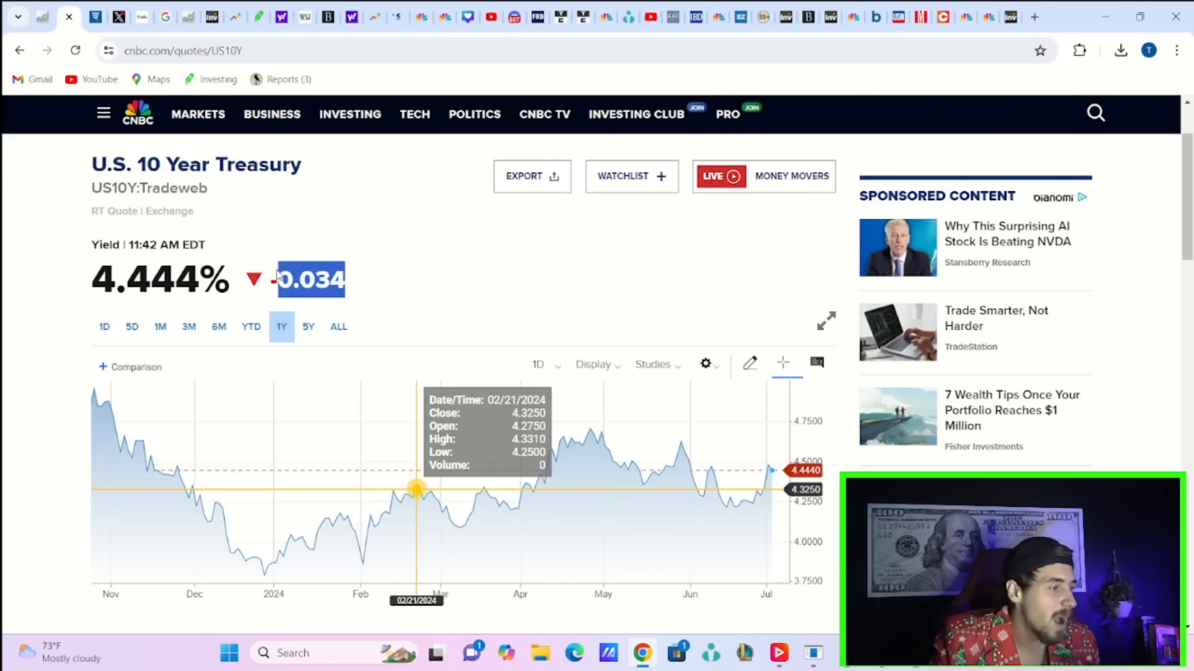
left_click(396, 214)
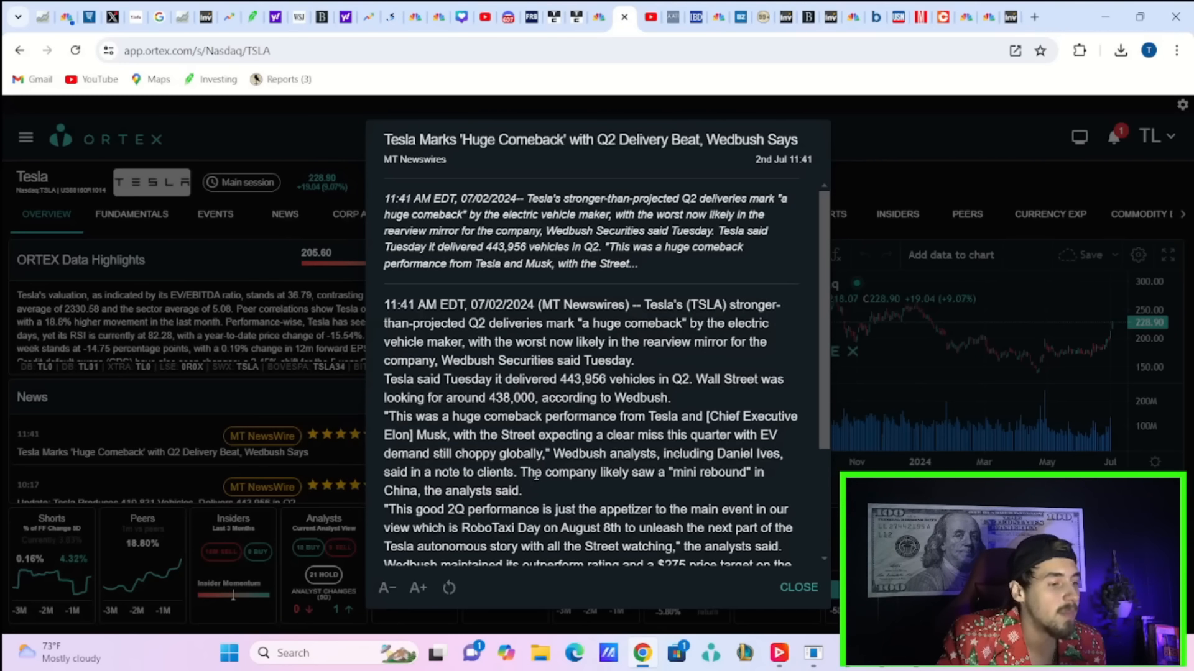
scroll(537, 474, "down", 1)
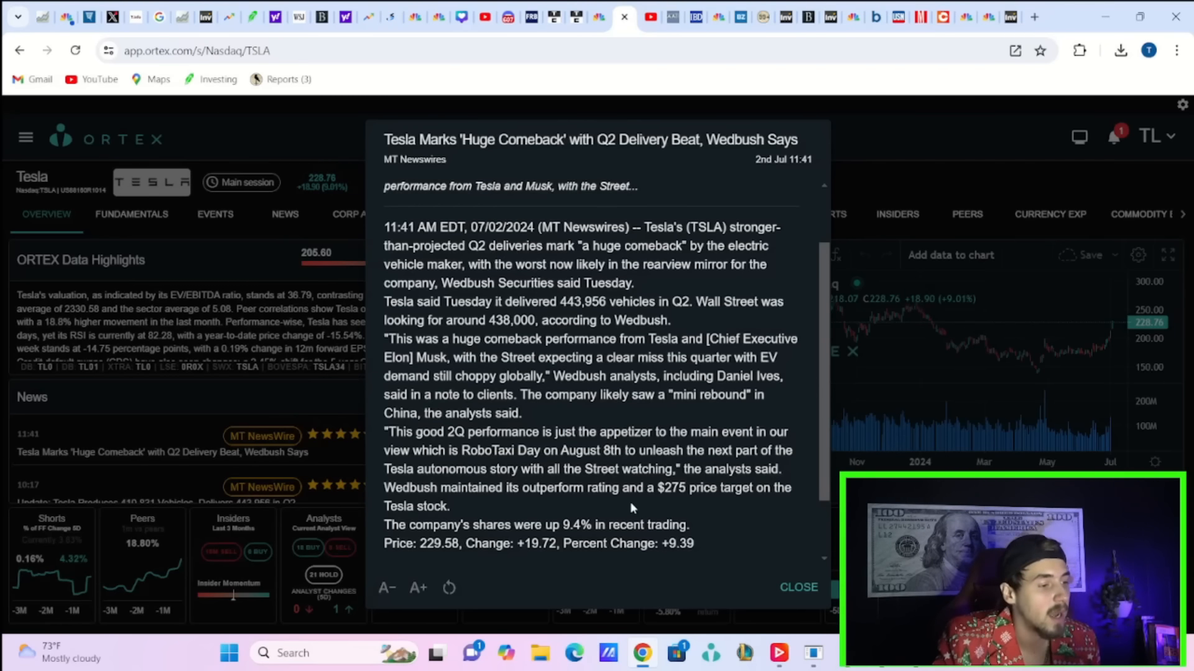
left_click(814, 653)
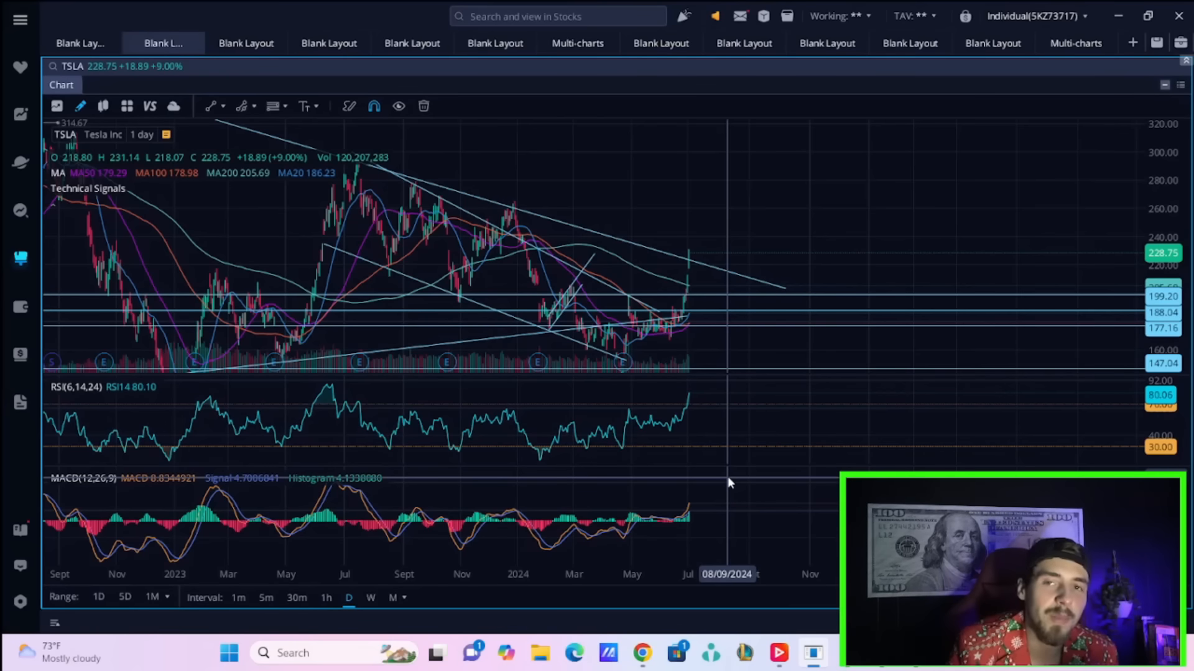